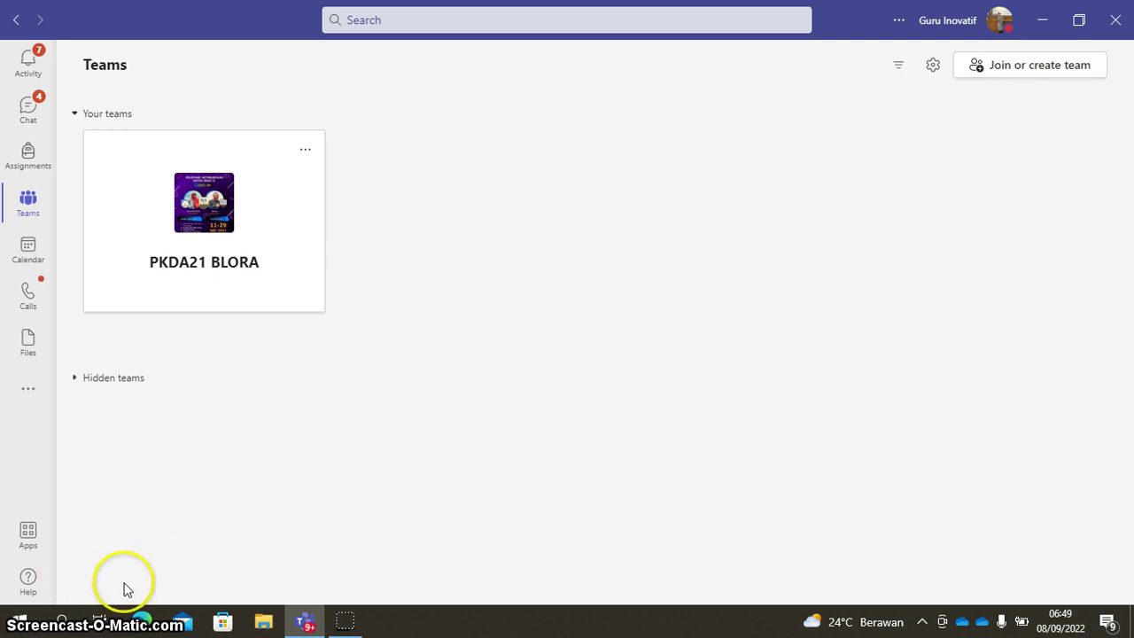
Create a new Class team named "Kelas A UK MET" and skip adding students and teachers.
left_click(1016, 75)
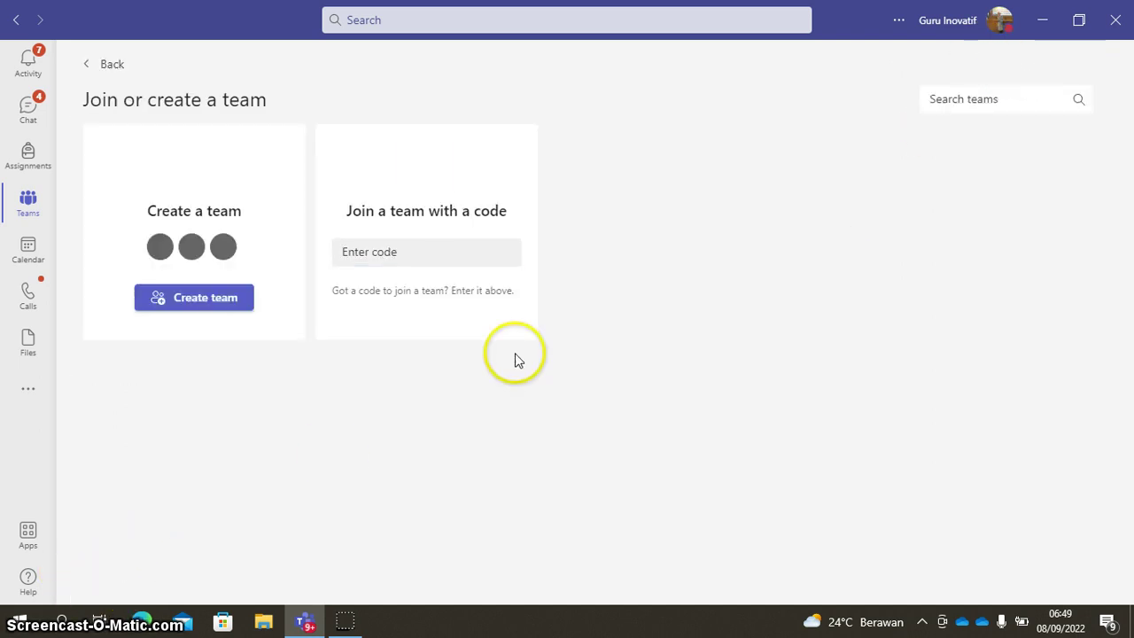
left_click(213, 307)
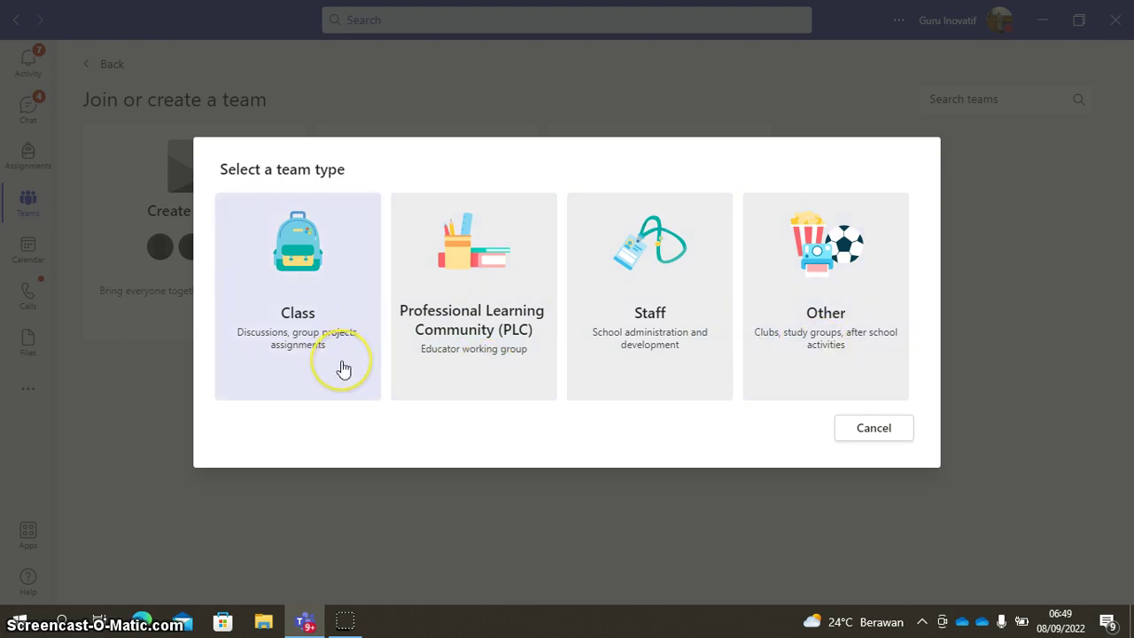
left_click(311, 327)
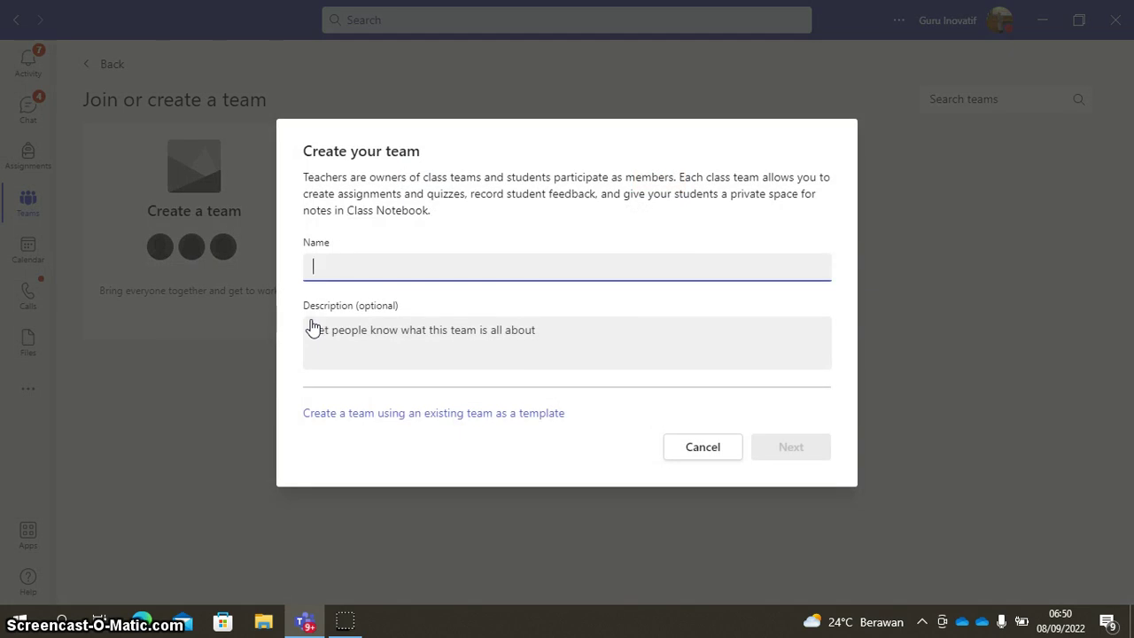
type("Kelas A UK MET")
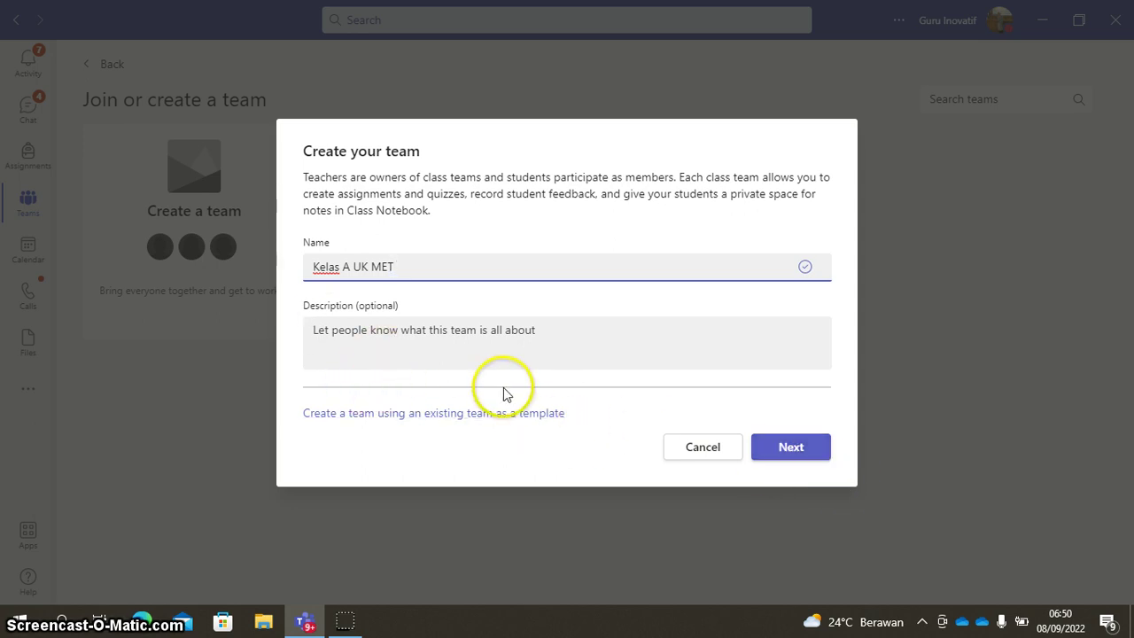
left_click(785, 452)
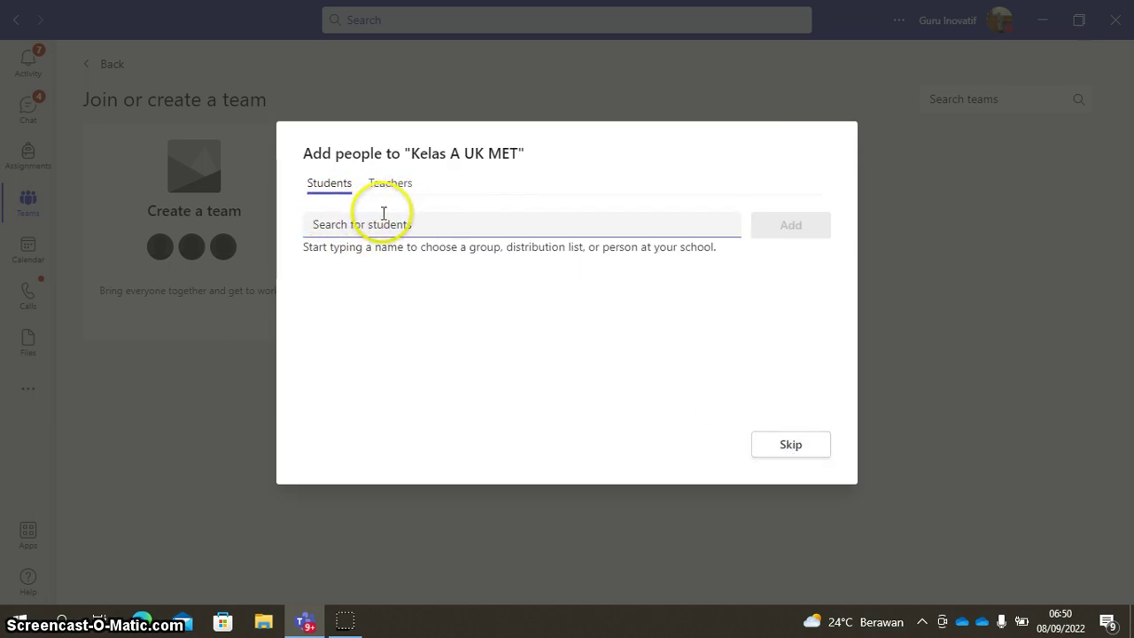
left_click(797, 455)
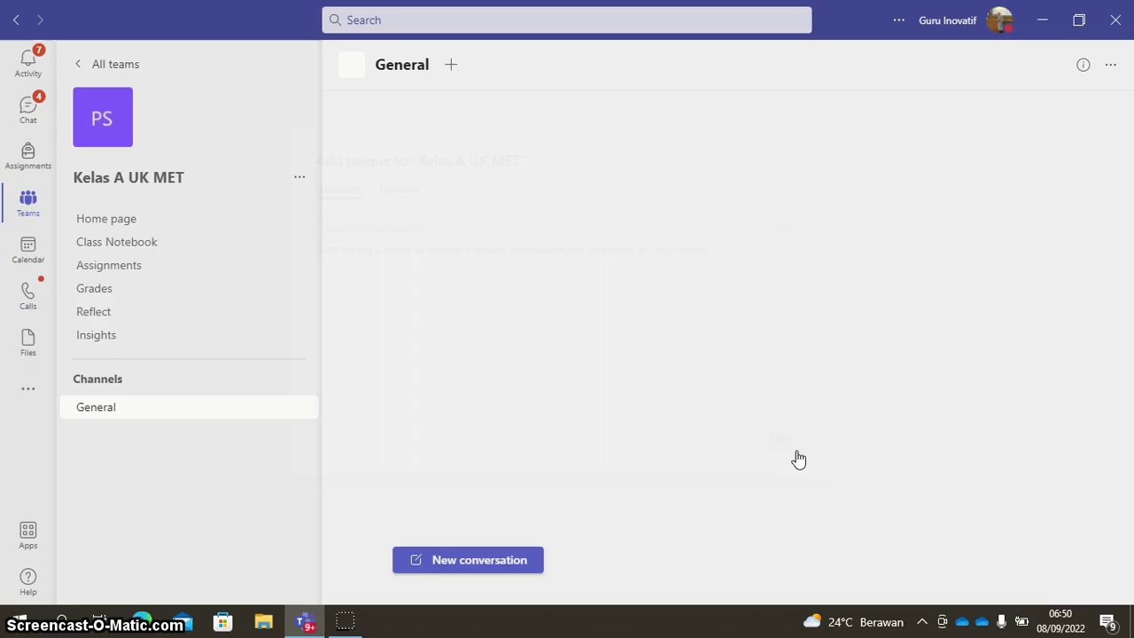
left_click(503, 316)
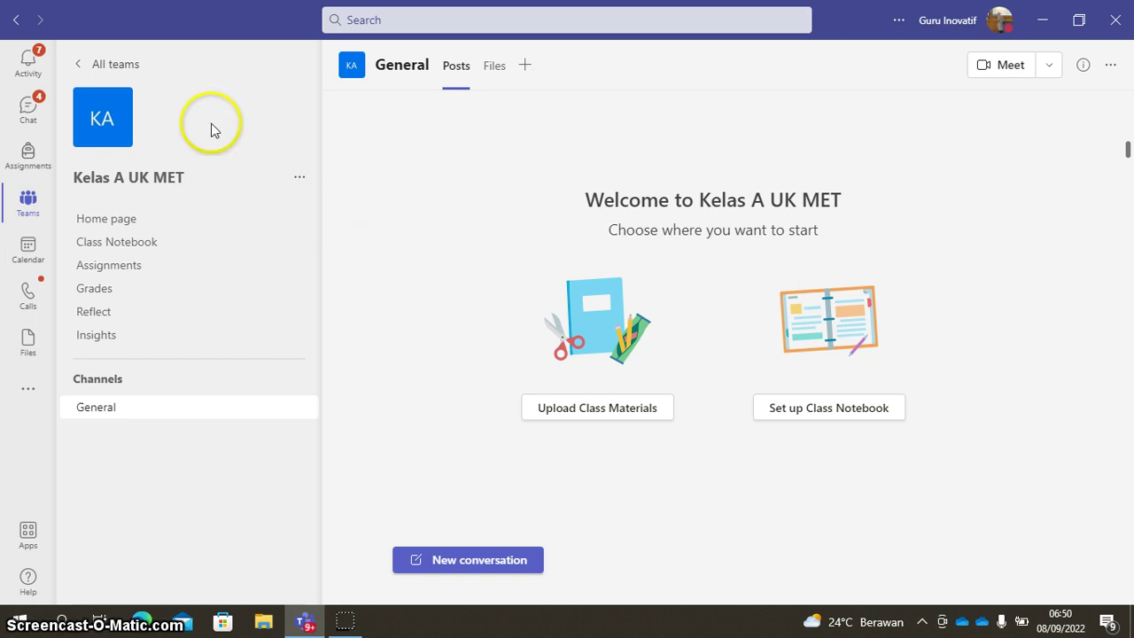
Replace the class avatar with the image "Edutra Flyer UK.jpeg" from the ASET UJI KOMPETENSI ME TRAINER folder on drive D.
mouse_move(111, 133)
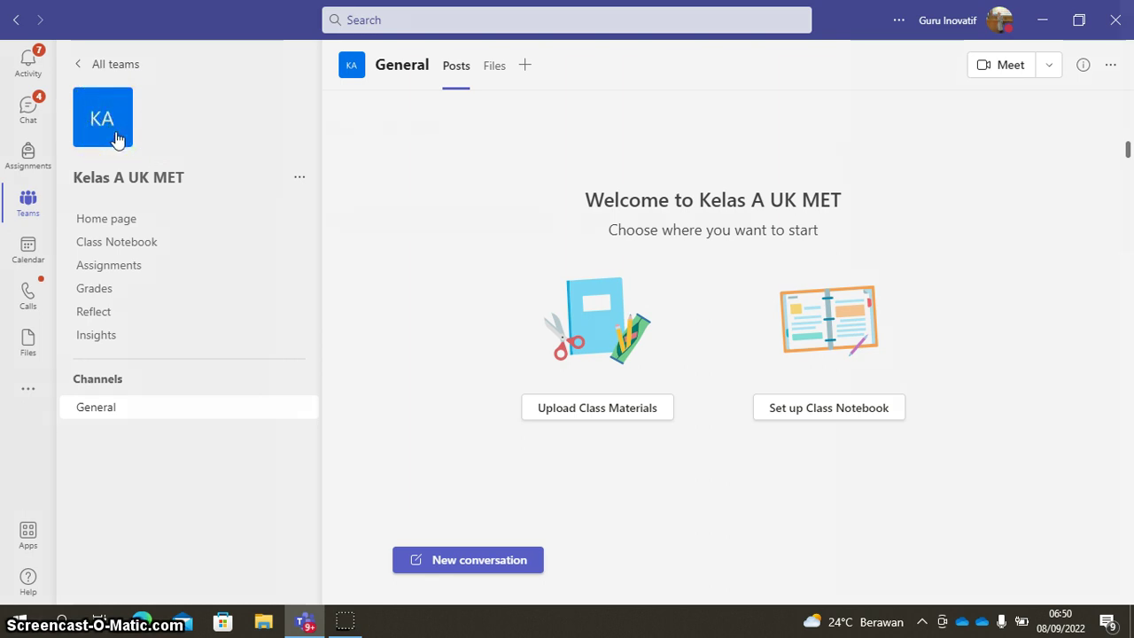
left_click(117, 140)
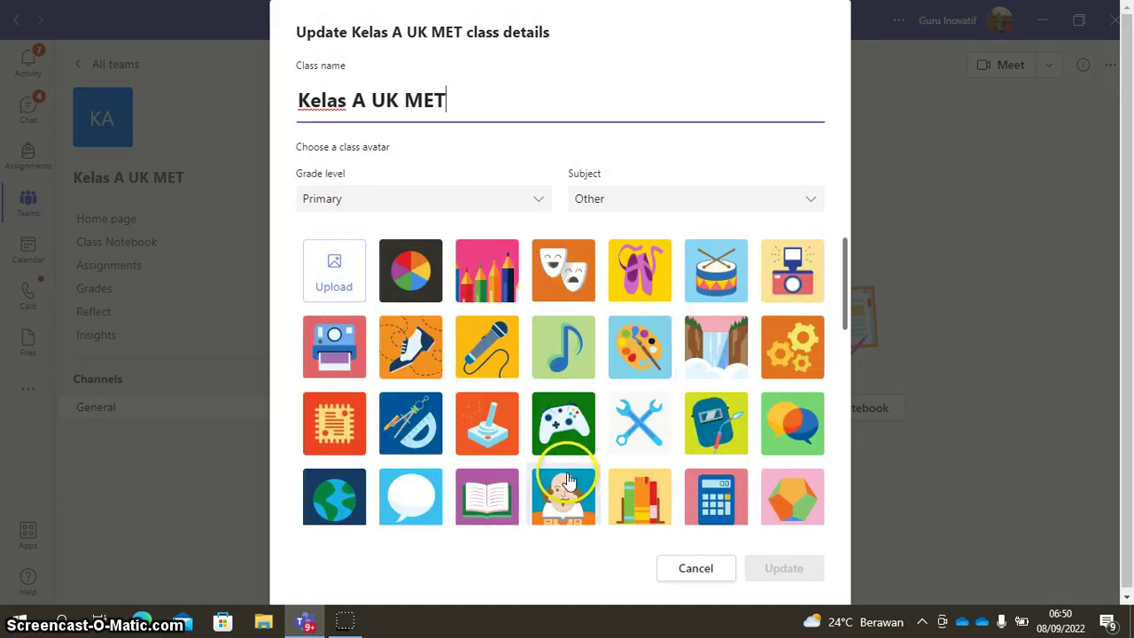
left_click(341, 282)
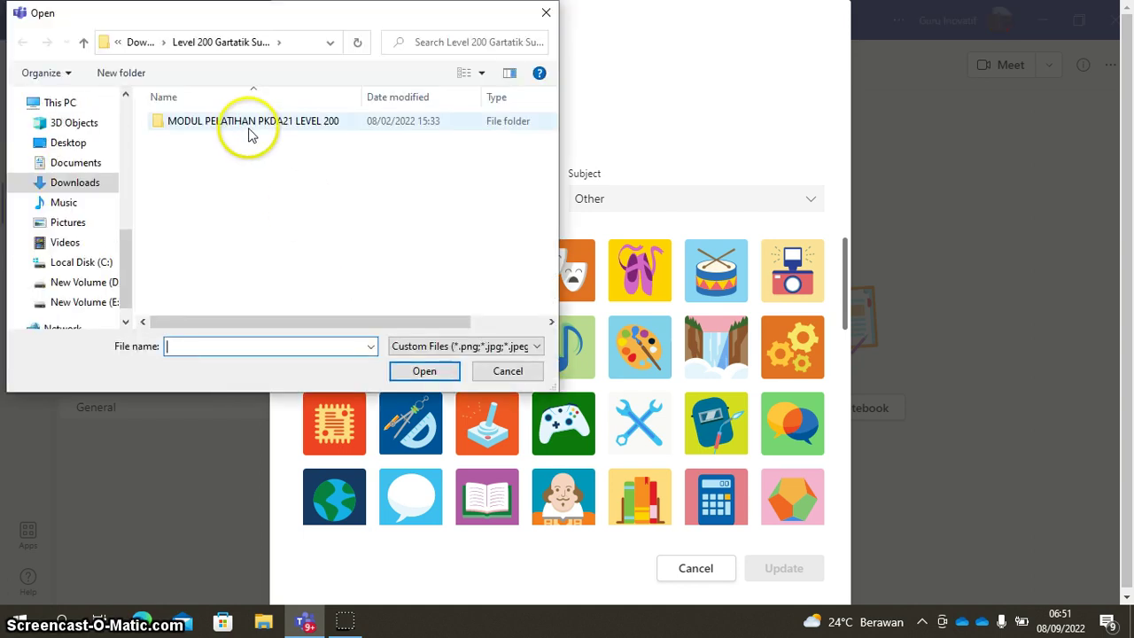
left_click(117, 281)
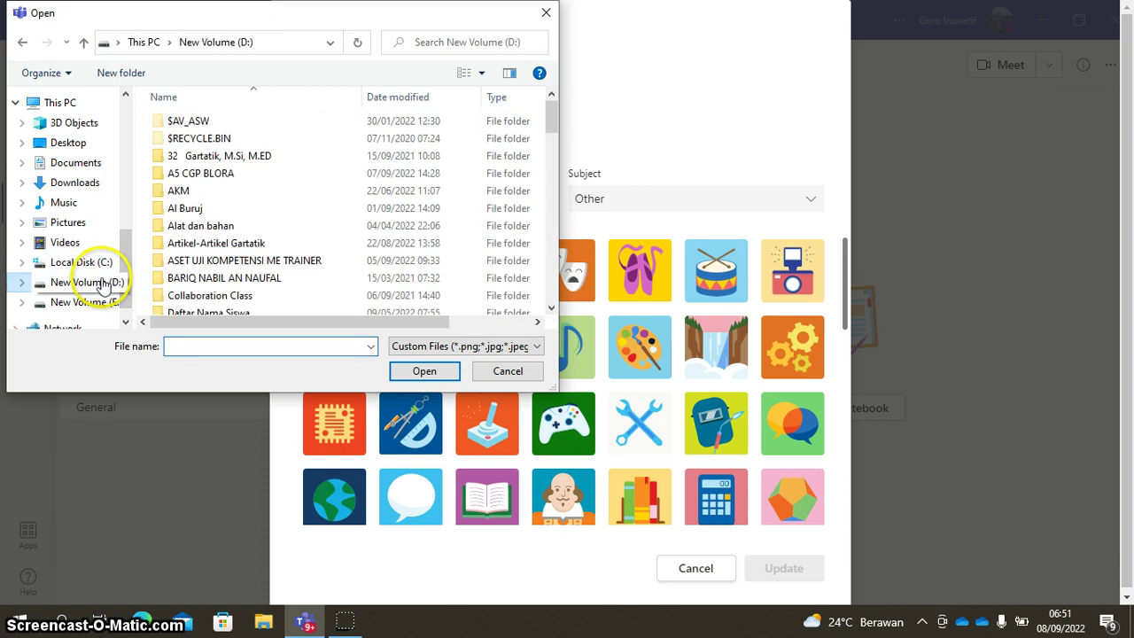
double_click(224, 263)
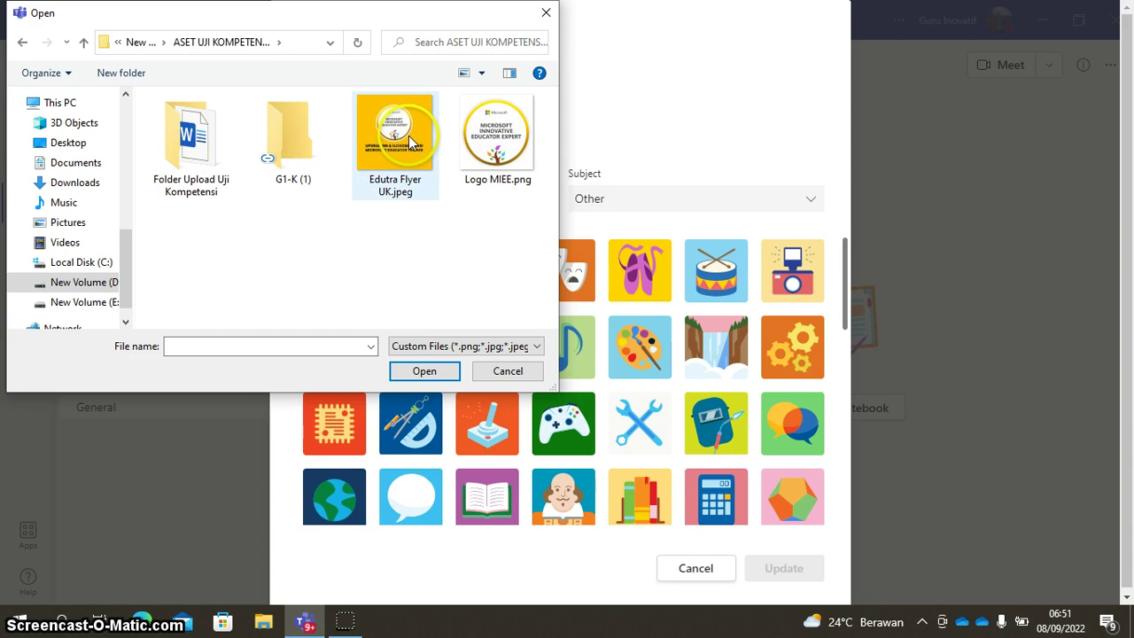
left_click(404, 140)
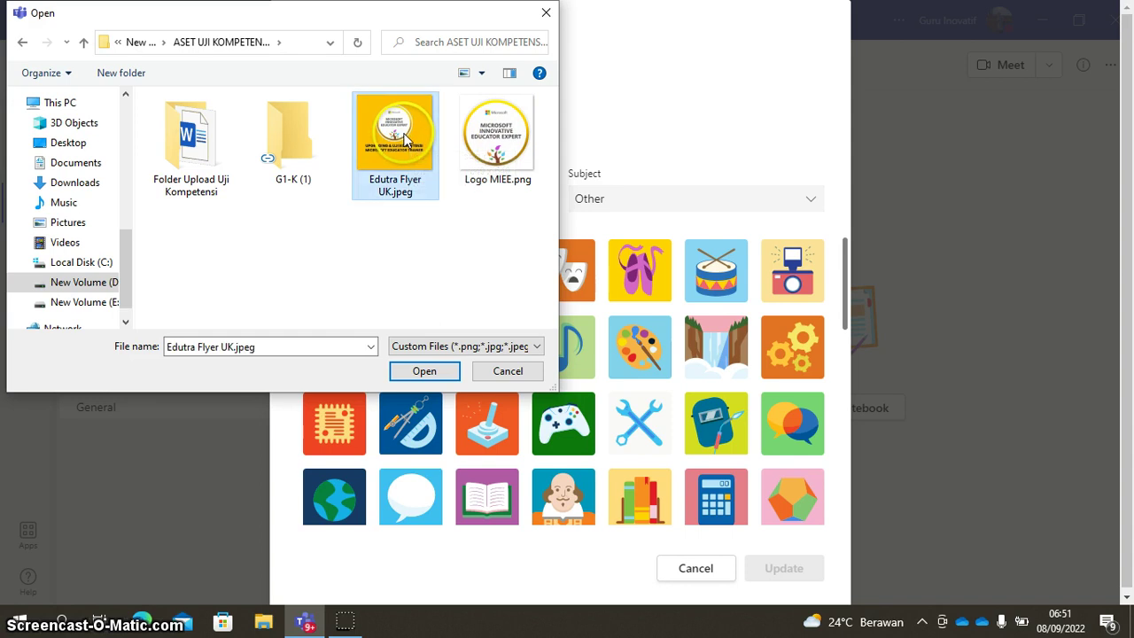
left_click(420, 373)
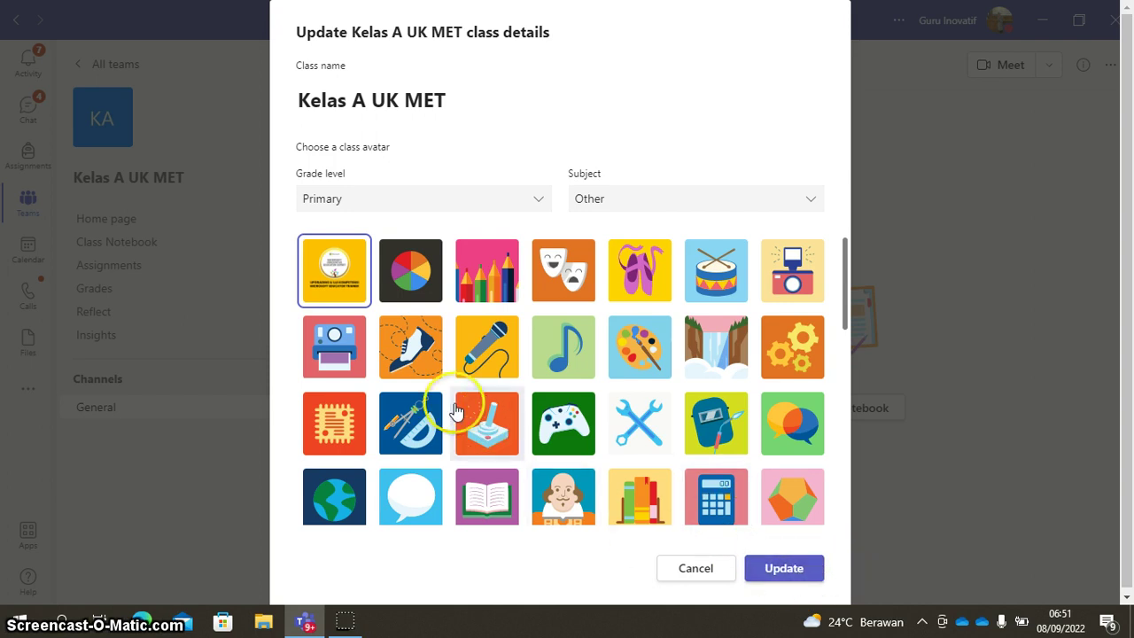
mouse_move(328, 292)
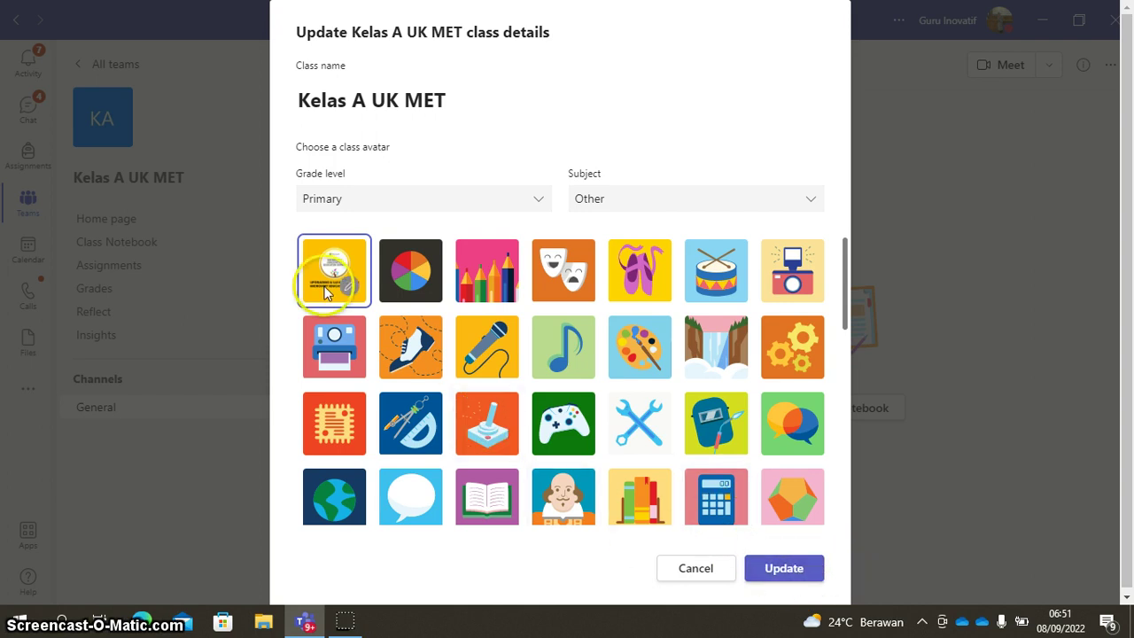
left_click(787, 571)
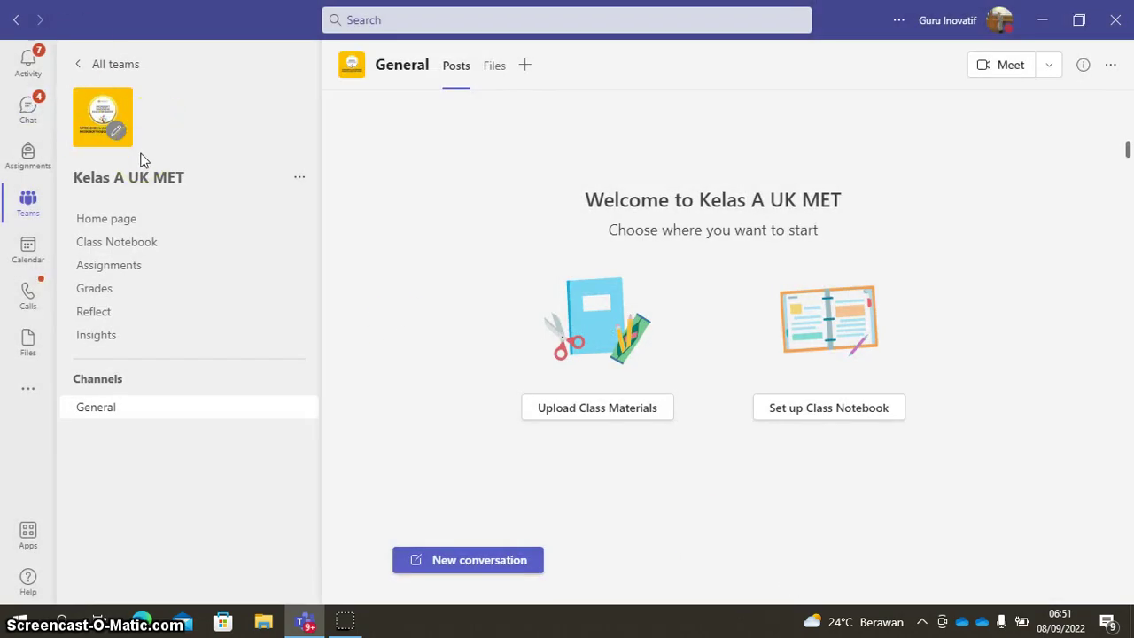
In the team's member permissions, turn off the option for members to delete their messages.
left_click(299, 180)
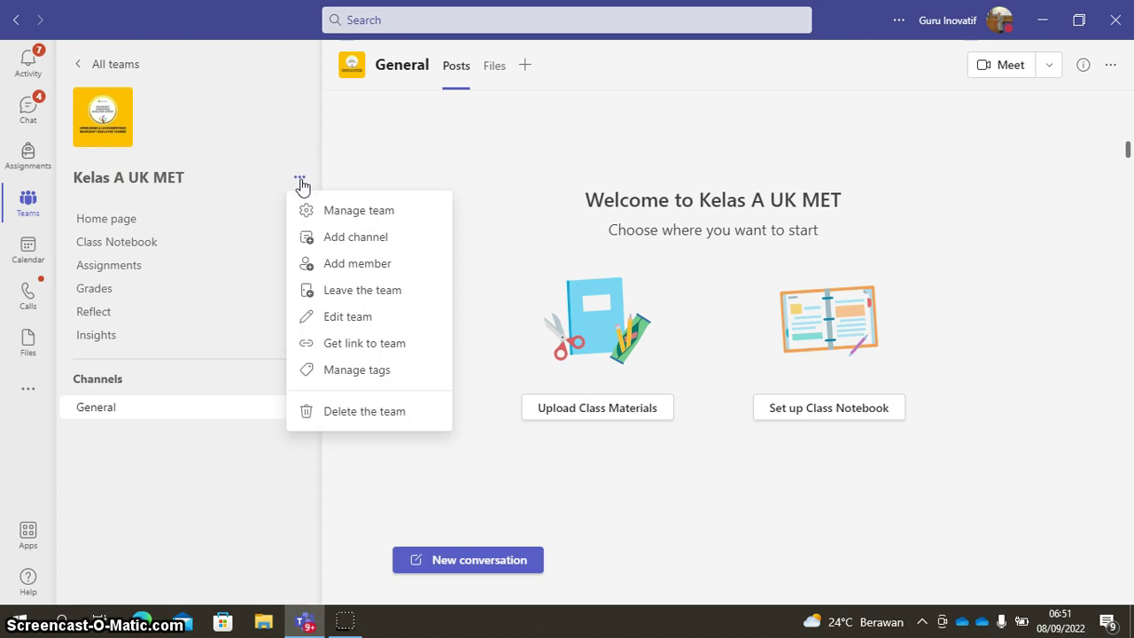
left_click(374, 220)
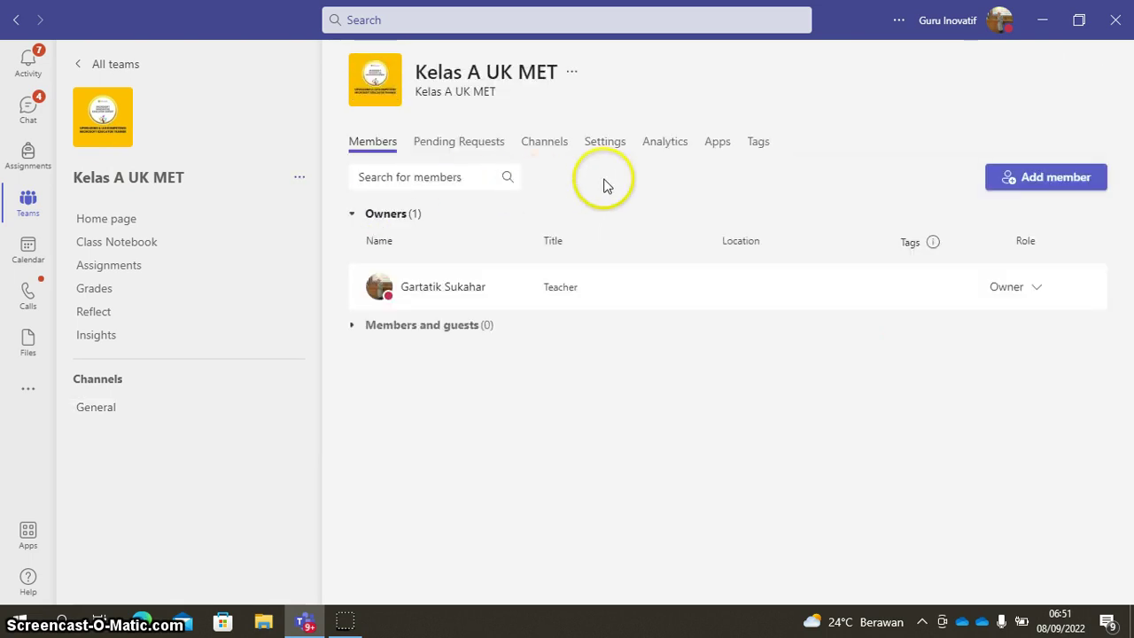
left_click(605, 149)
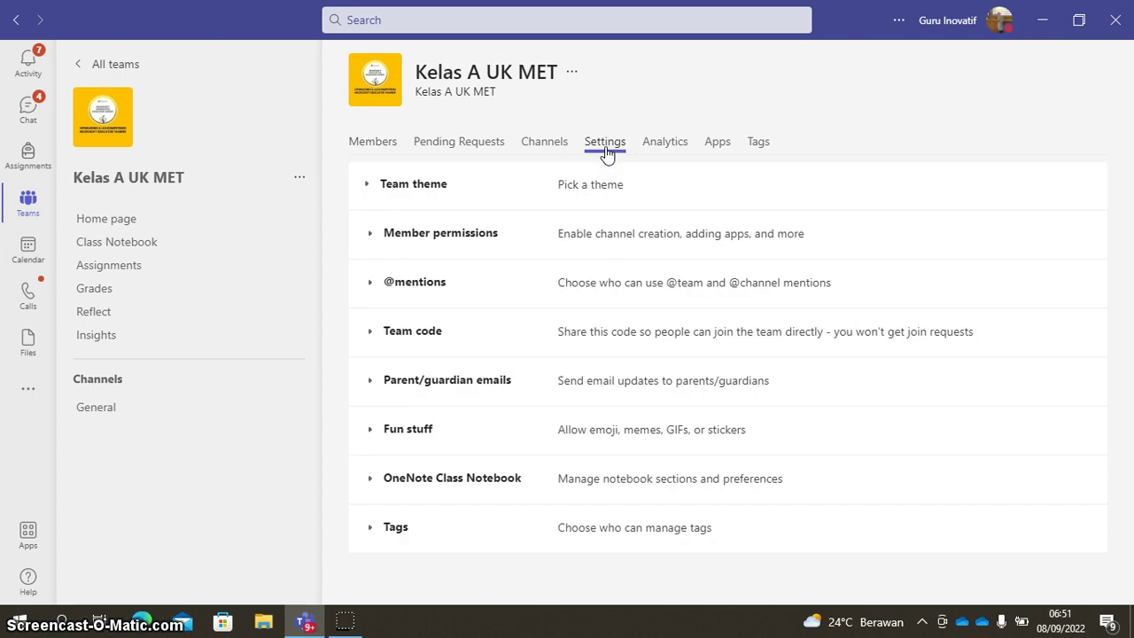
left_click(464, 236)
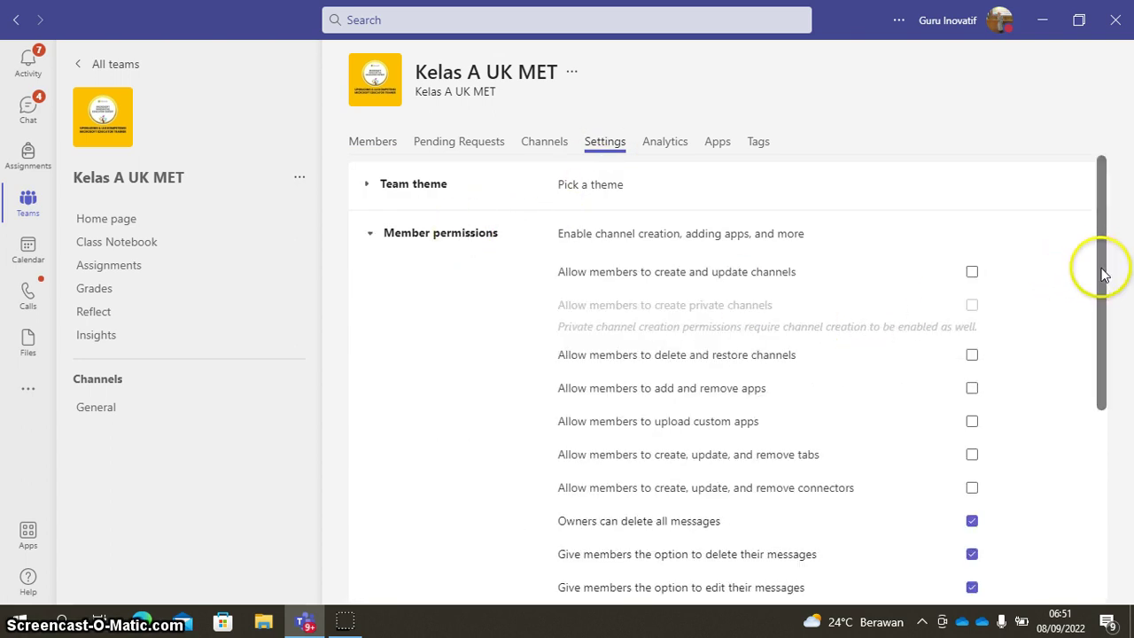
left_click_drag(1096, 266, 1108, 375)
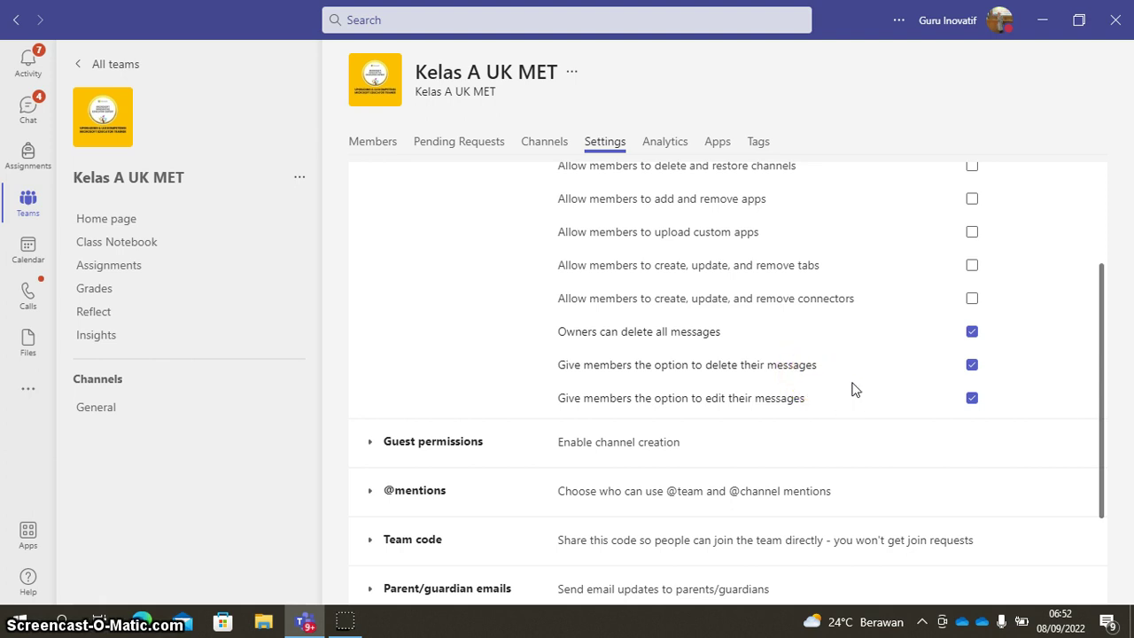
left_click(974, 370)
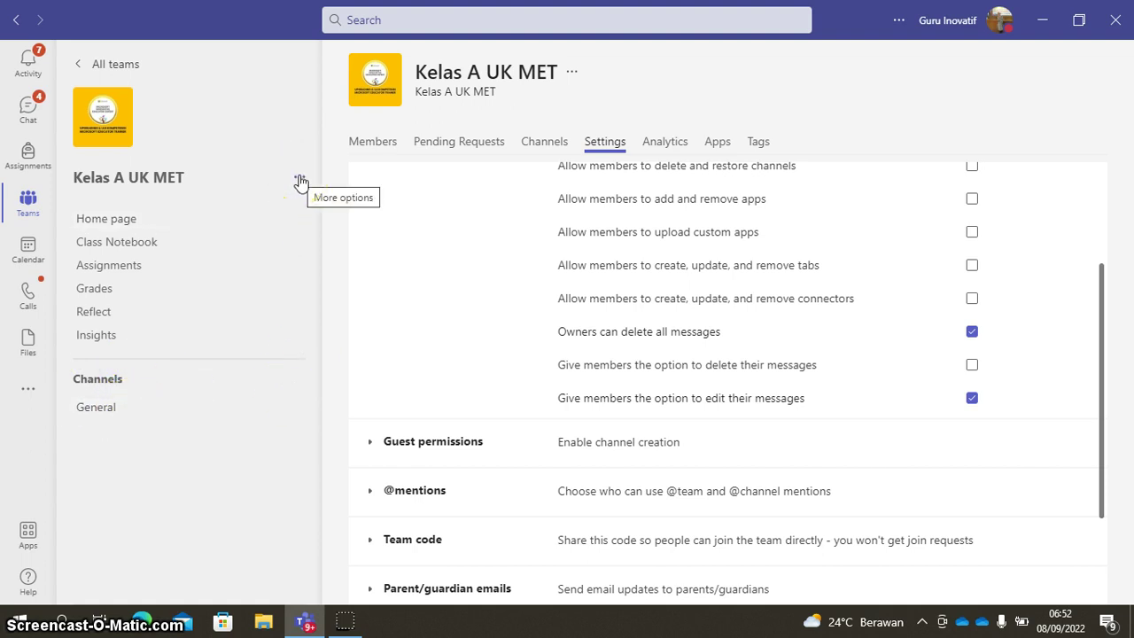
Add a channel named "01. Administrasi" with Standard privacy, automatically shown in everyone's channel list.
left_click(299, 180)
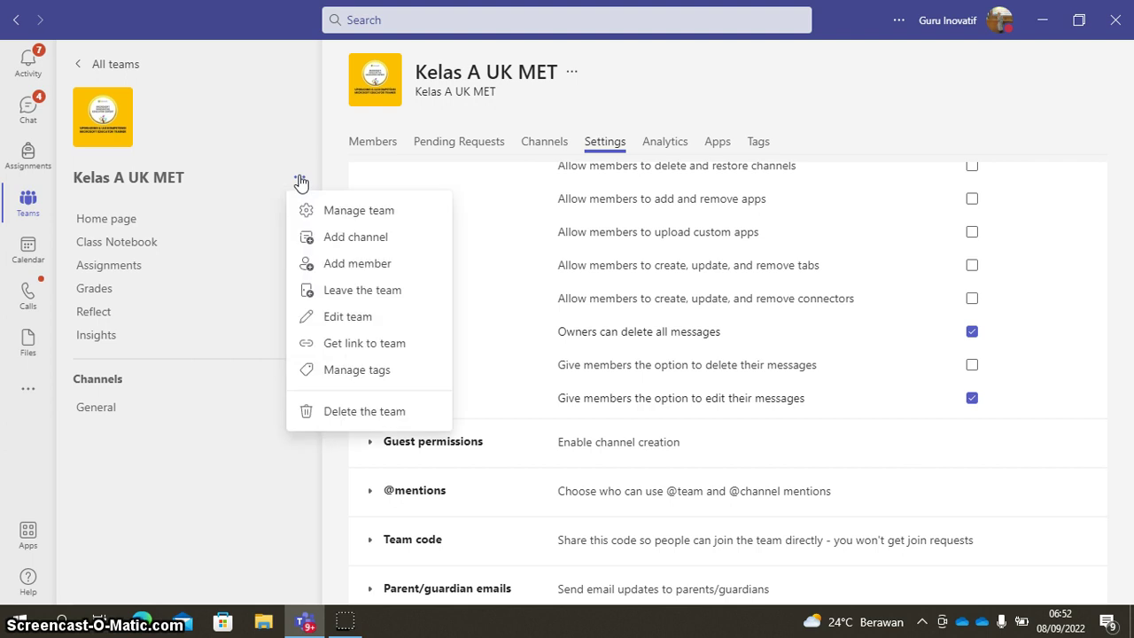
left_click(348, 237)
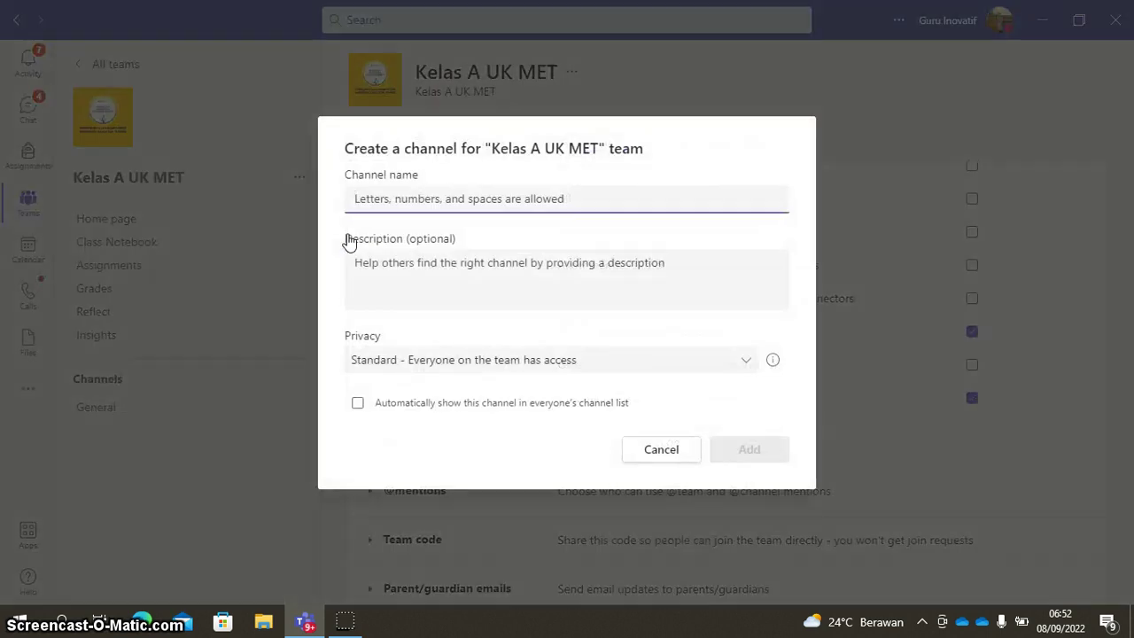
left_click(403, 200)
type("01")
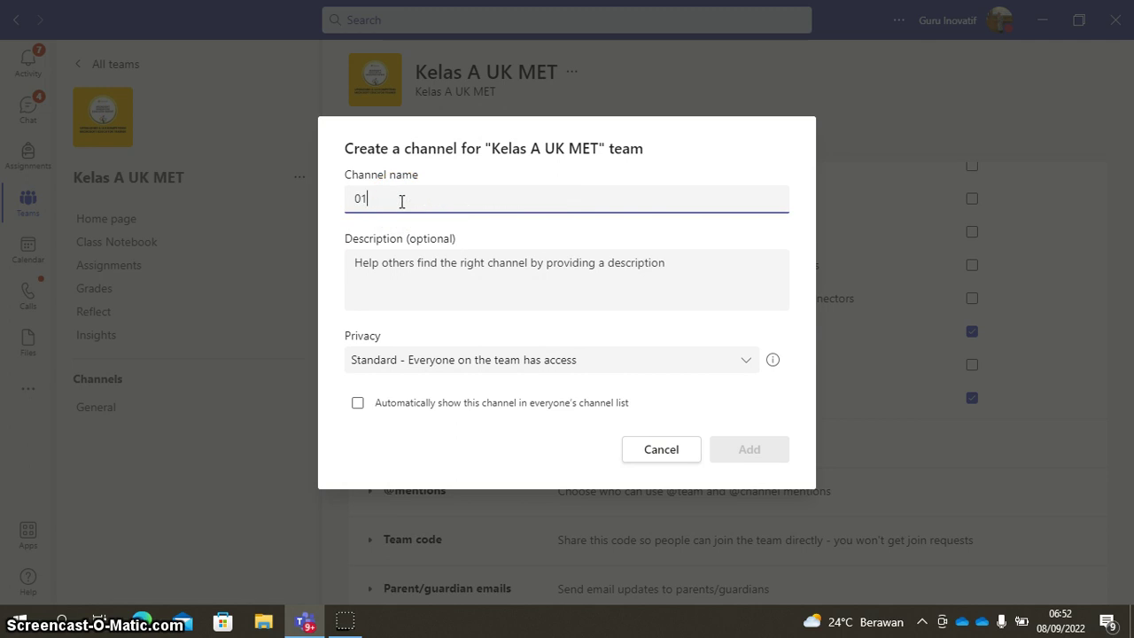
type(". Administrasi")
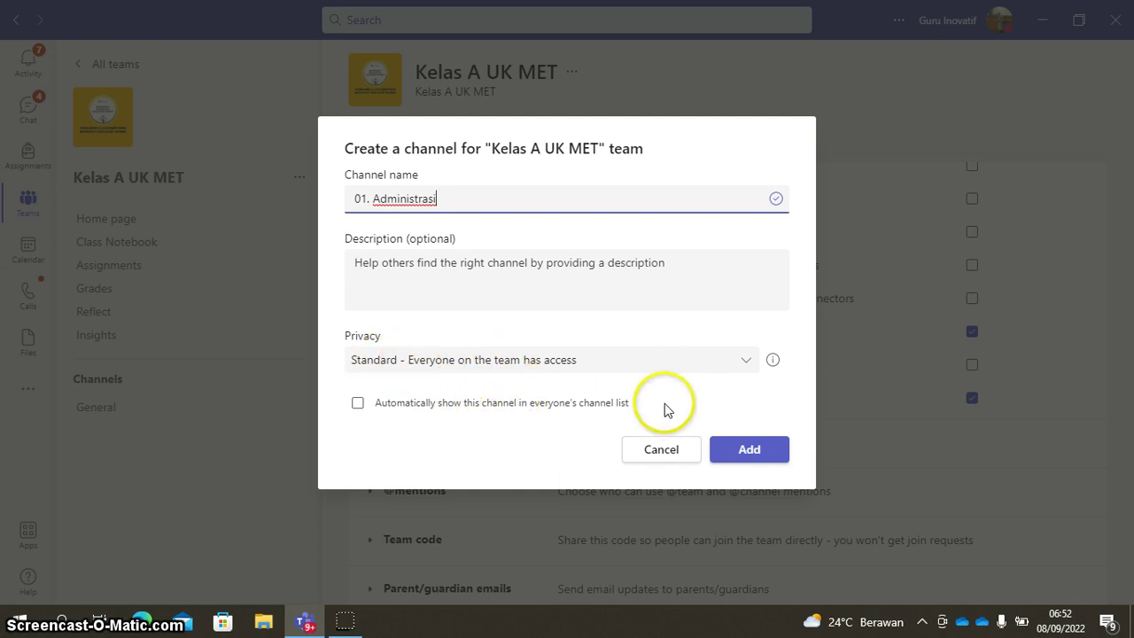
left_click(742, 367)
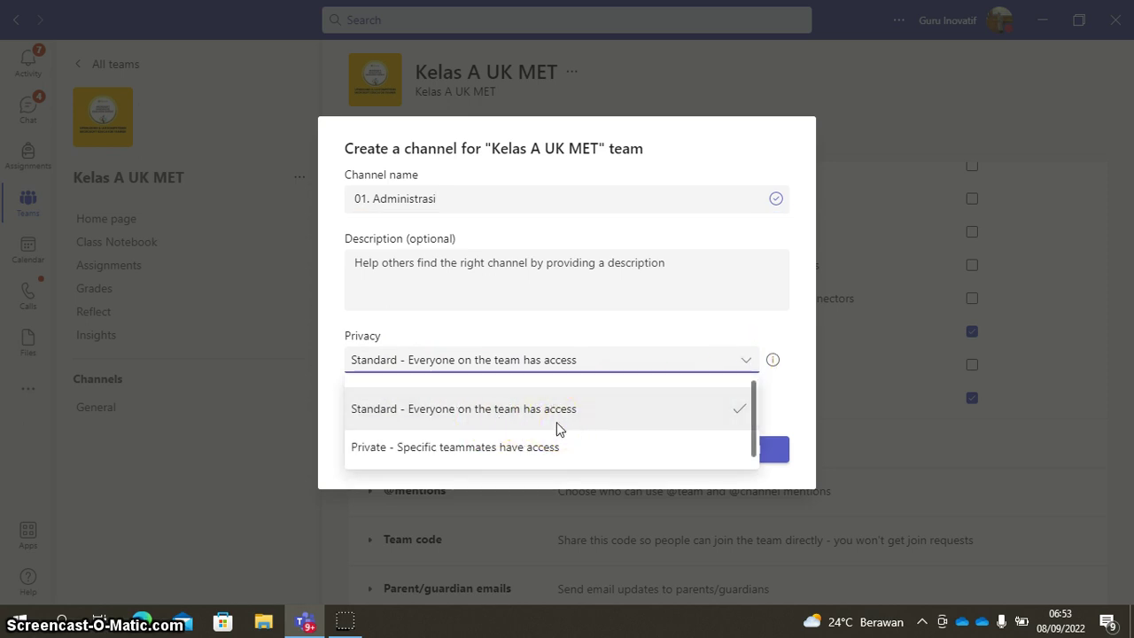
left_click_drag(557, 422, 468, 467)
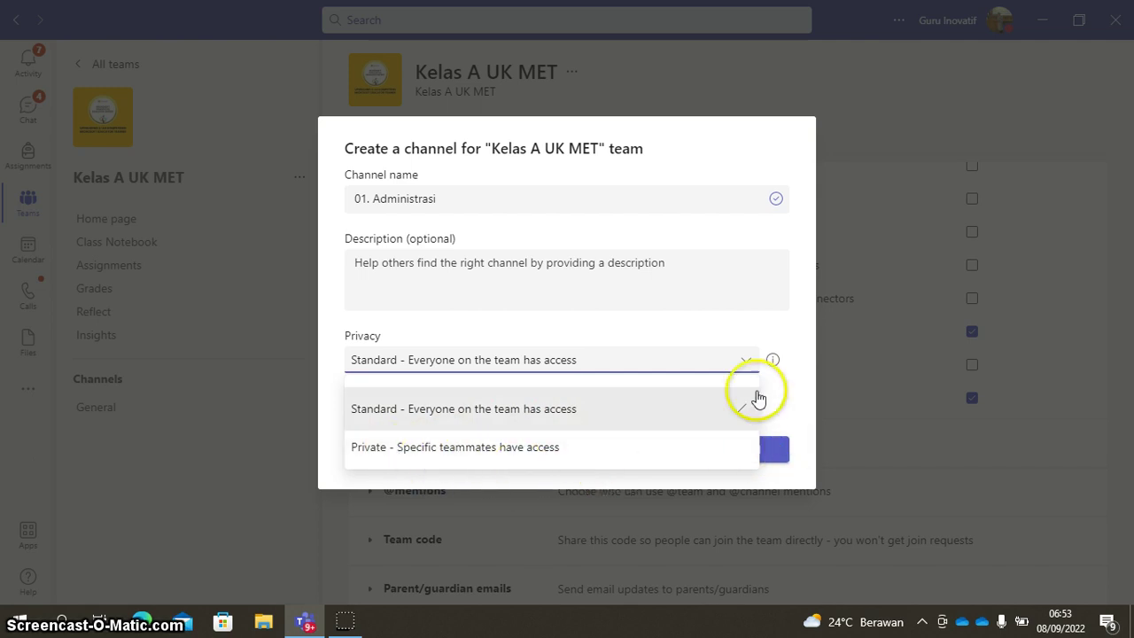
left_click(736, 411)
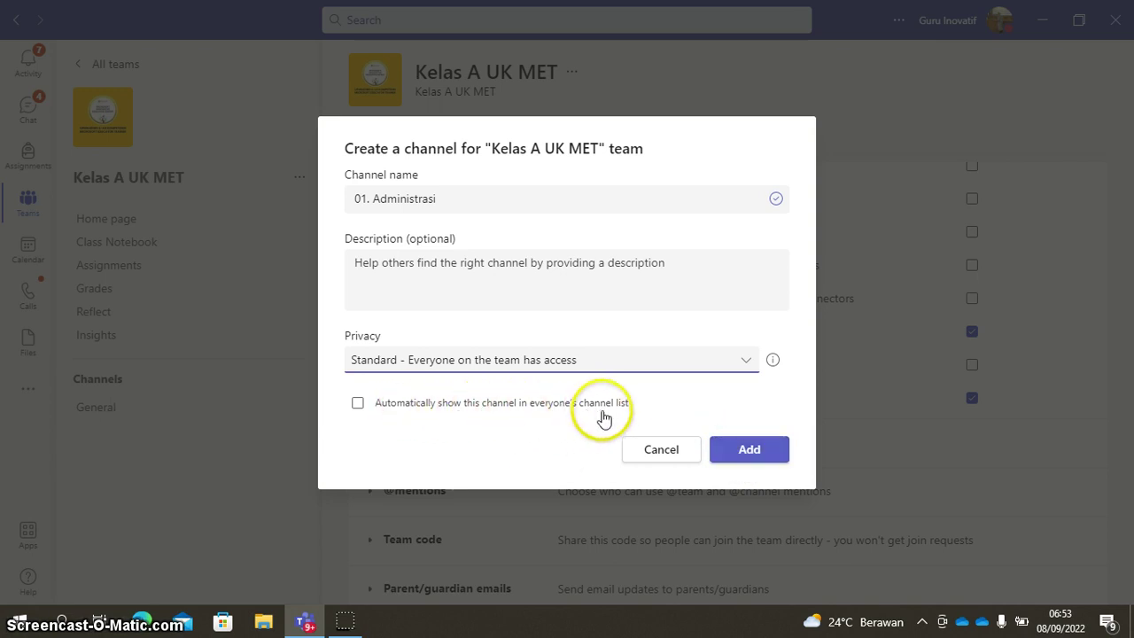
left_click(360, 407)
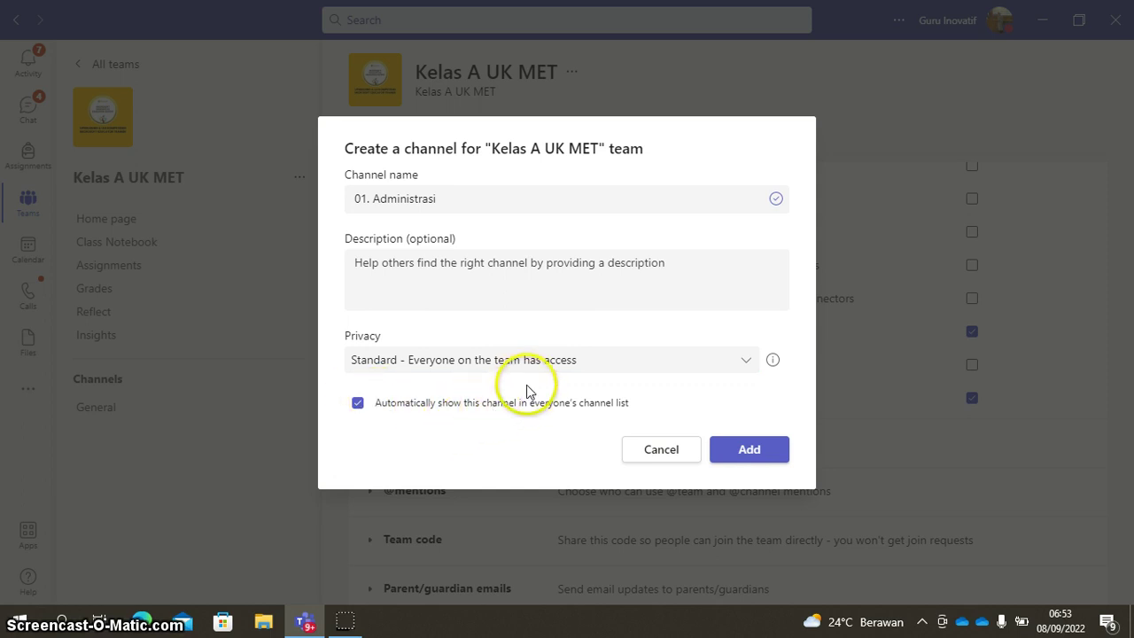
left_click(754, 451)
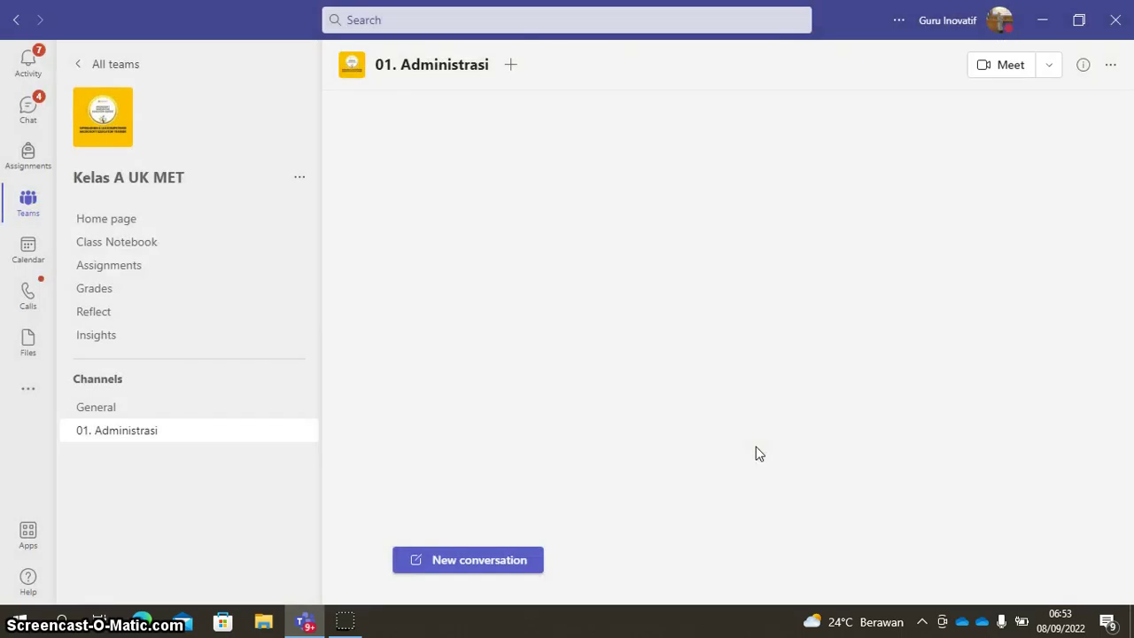
Add a channel named "02. Materi" with Standard privacy, automatically shown in everyone's channel list.
left_click(302, 180)
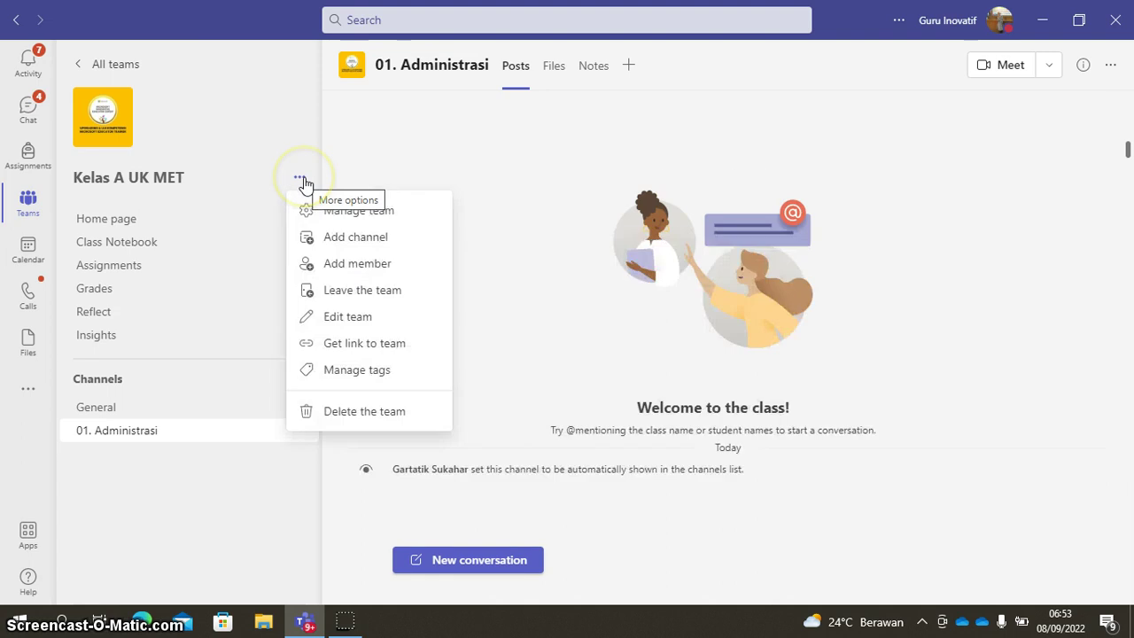
left_click(348, 239)
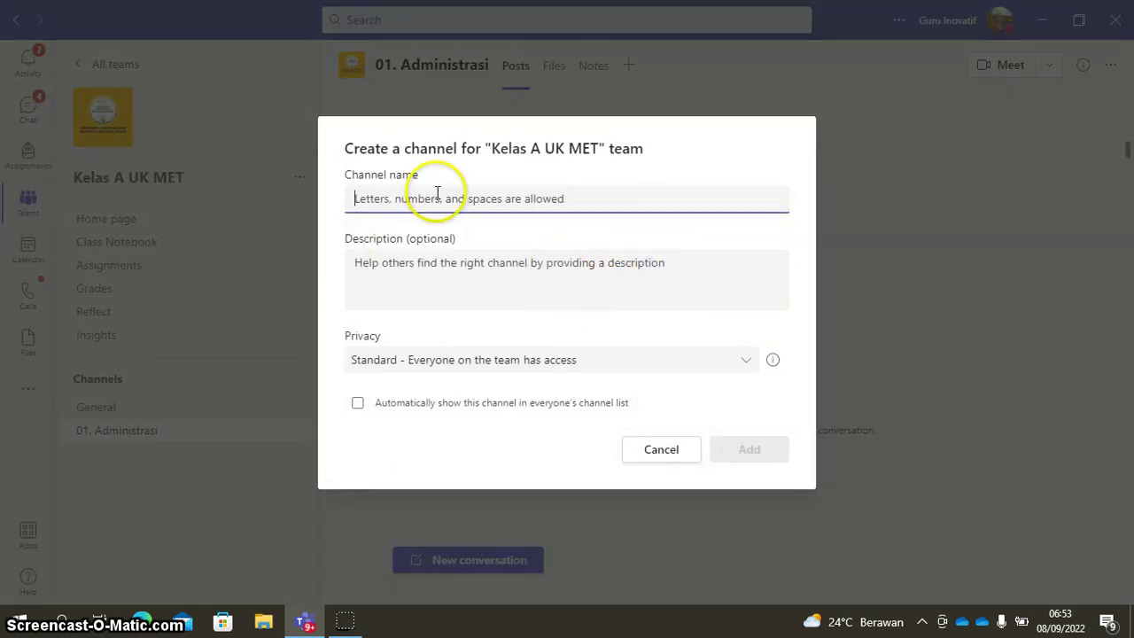
type("02. Materi")
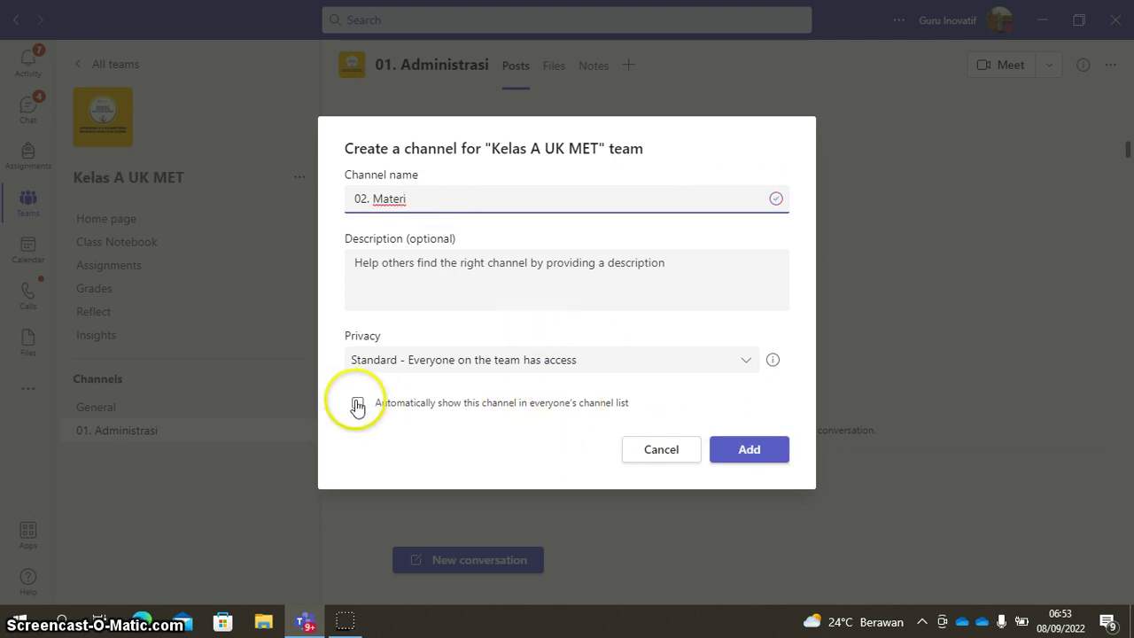
left_click(742, 365)
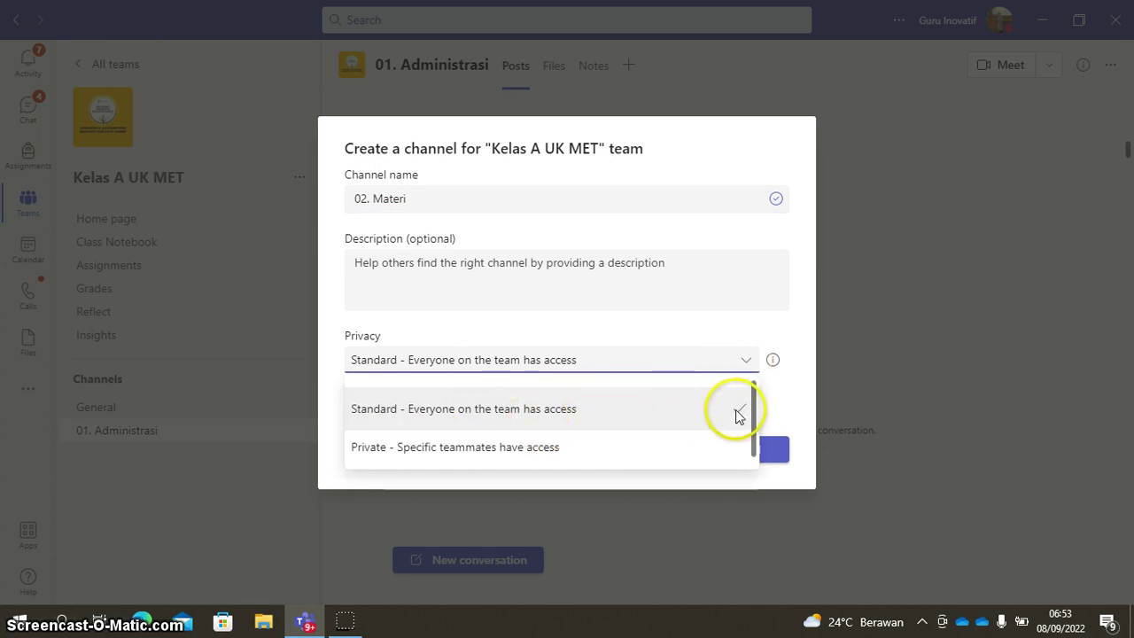
left_click(734, 412)
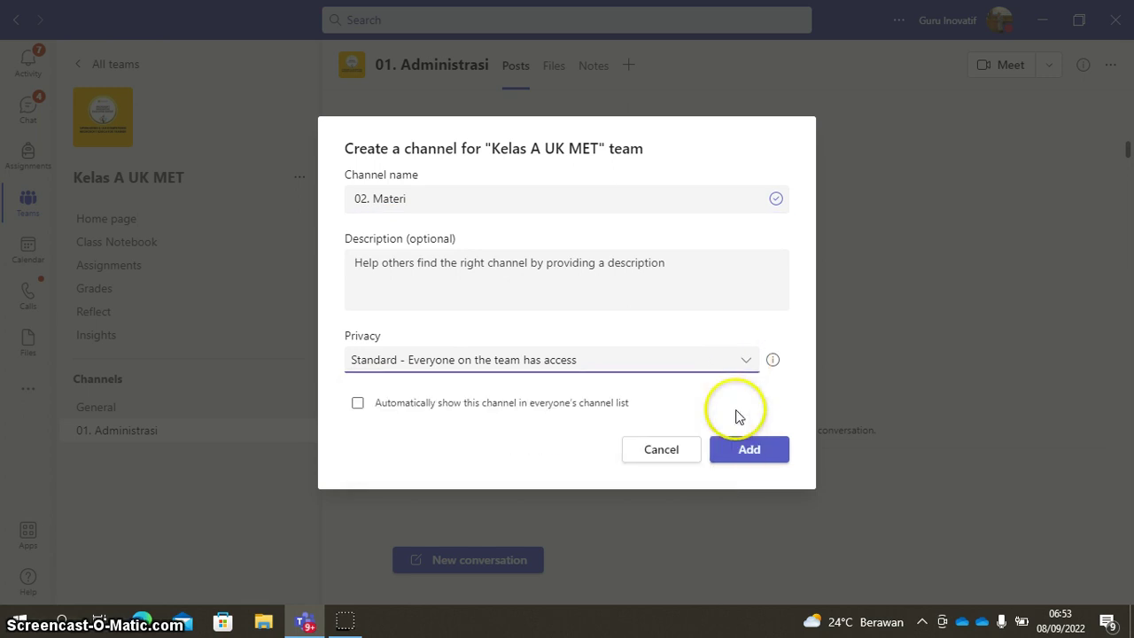
left_click(358, 406)
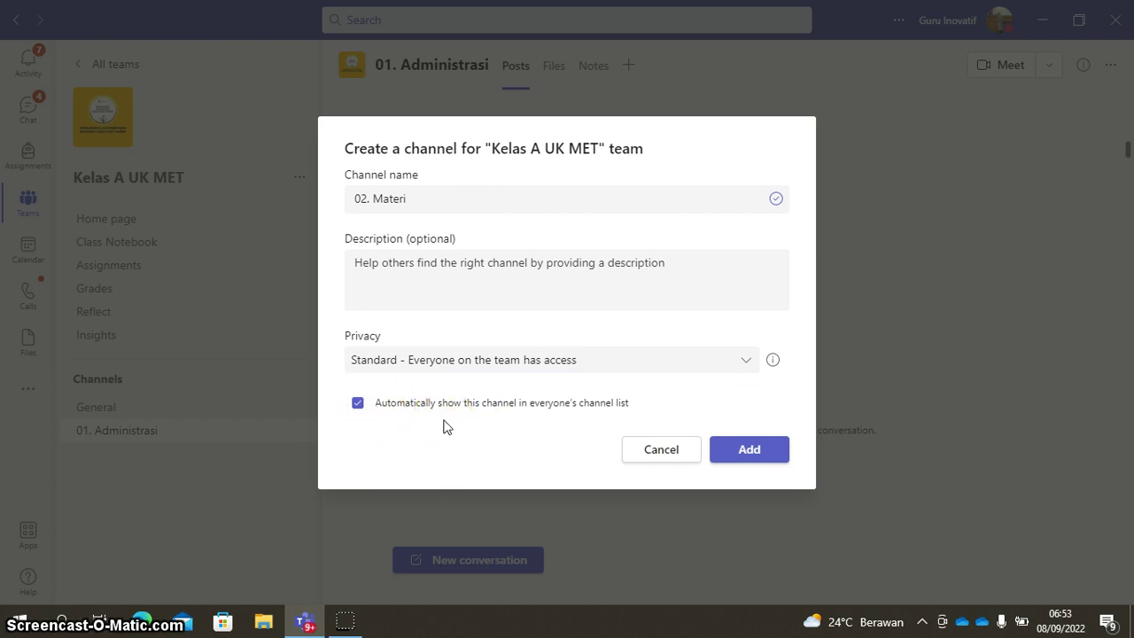
left_click(733, 457)
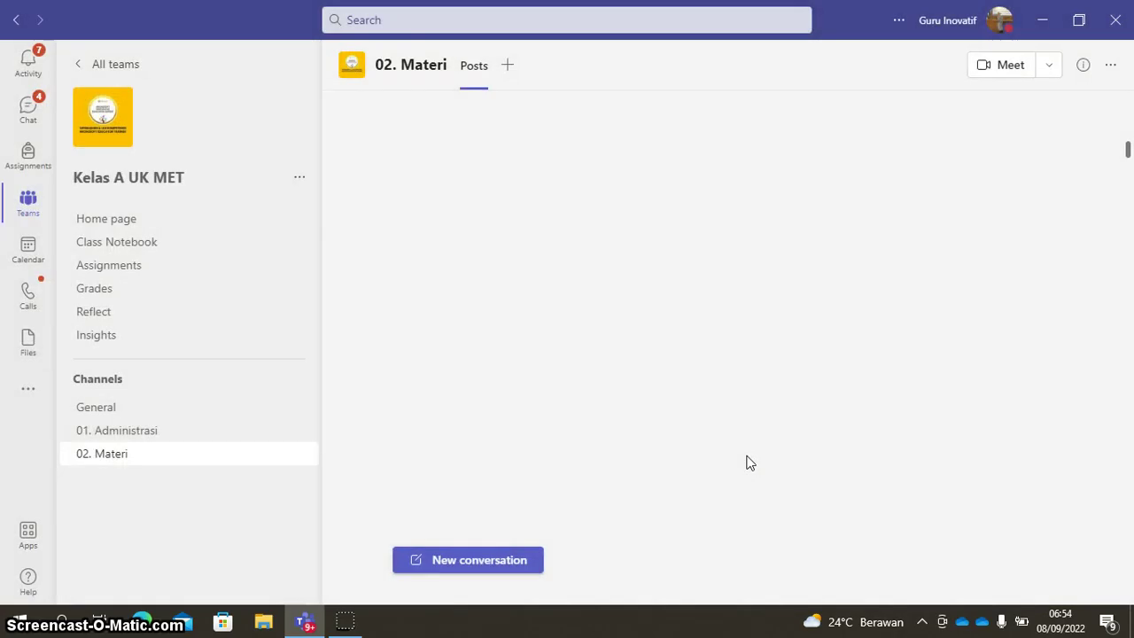
Create a Private channel named "03. Panitia Kelulusan" in the team and skip adding members to it.
left_click(299, 178)
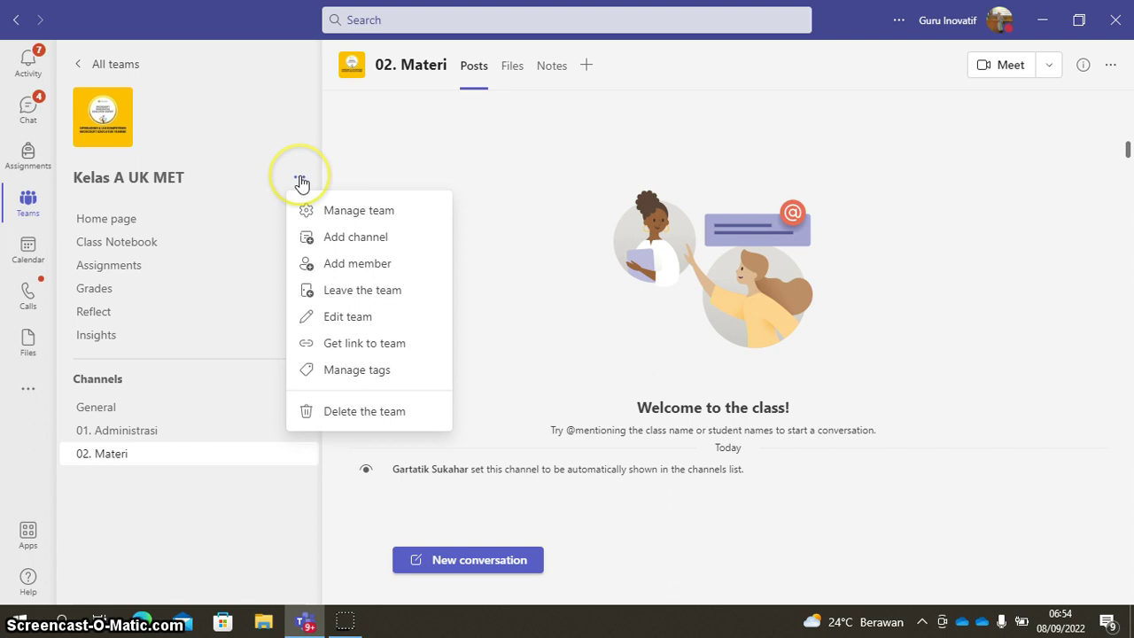
left_click(358, 213)
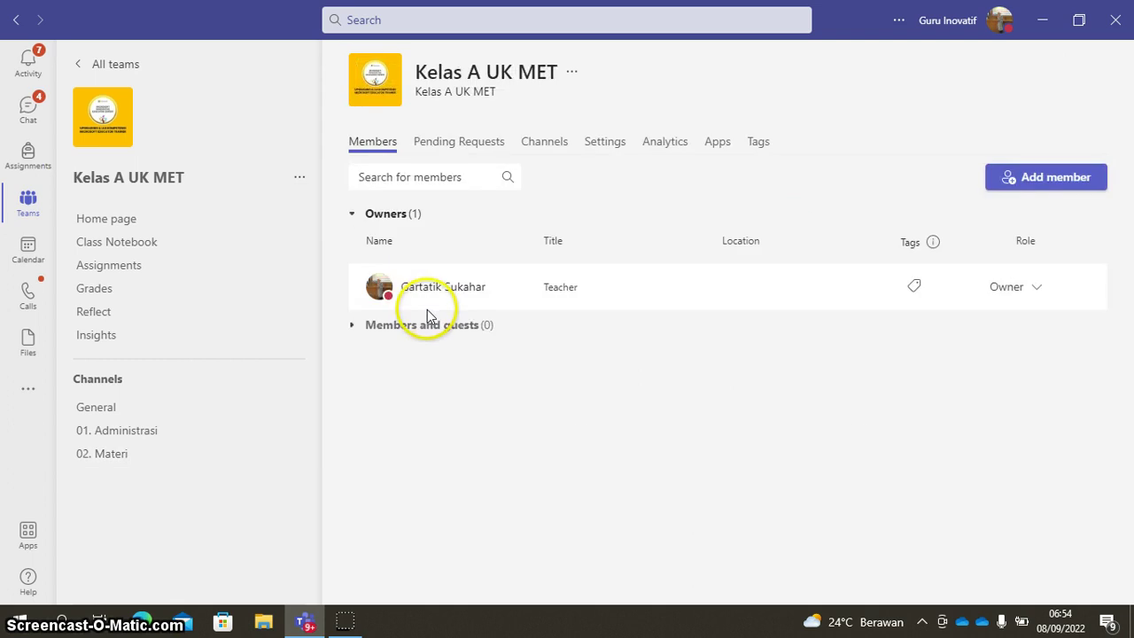
left_click(302, 178)
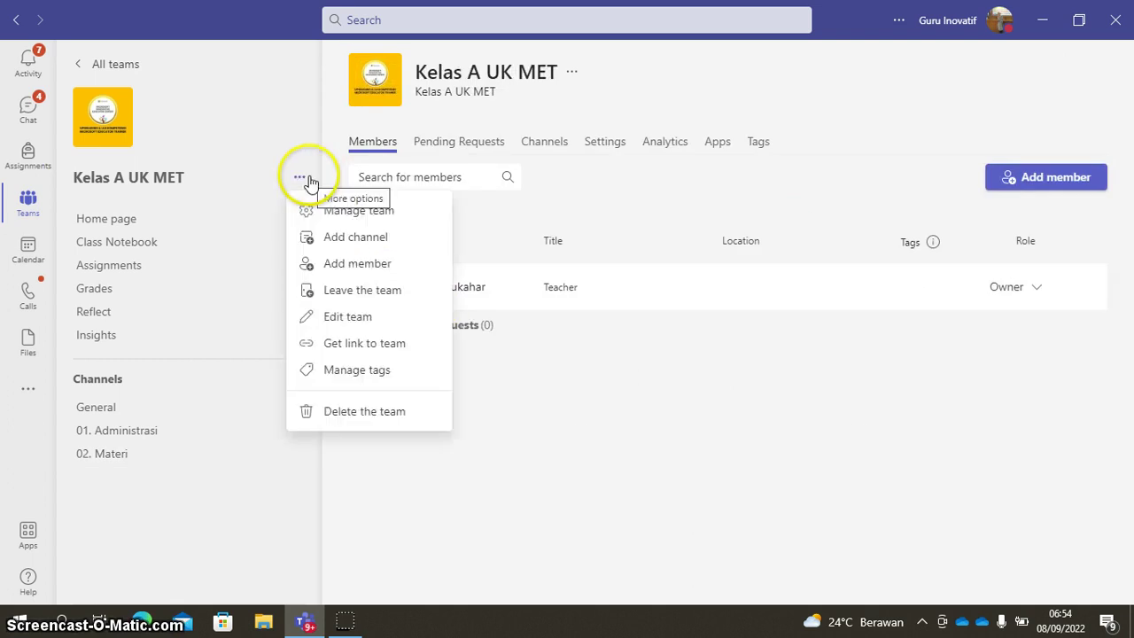
left_click(337, 241)
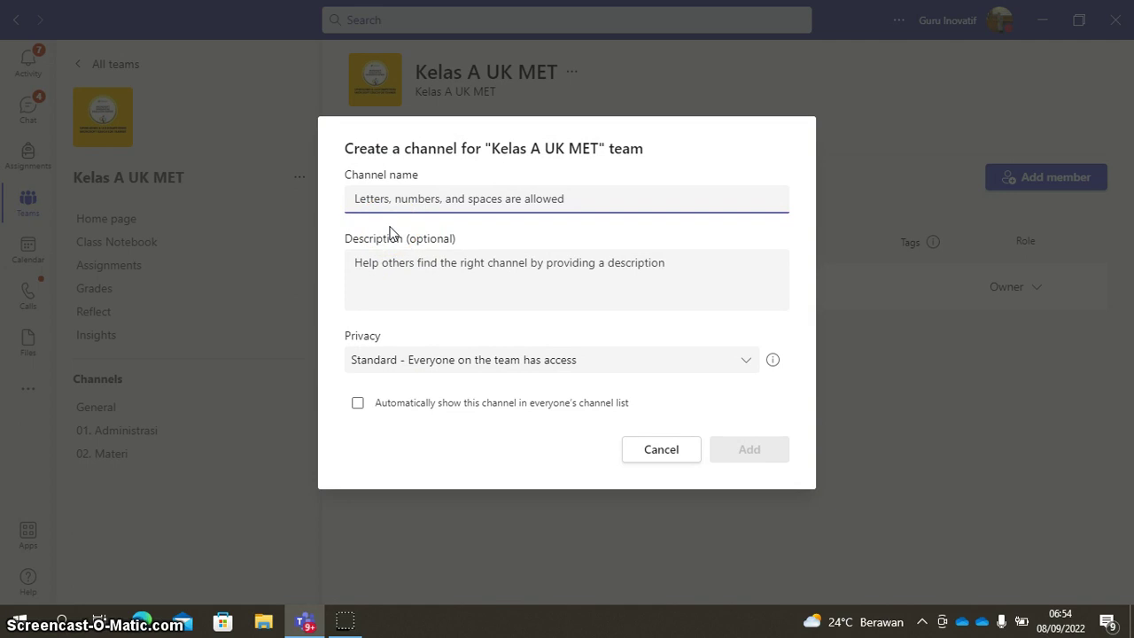
type("03. Pani")
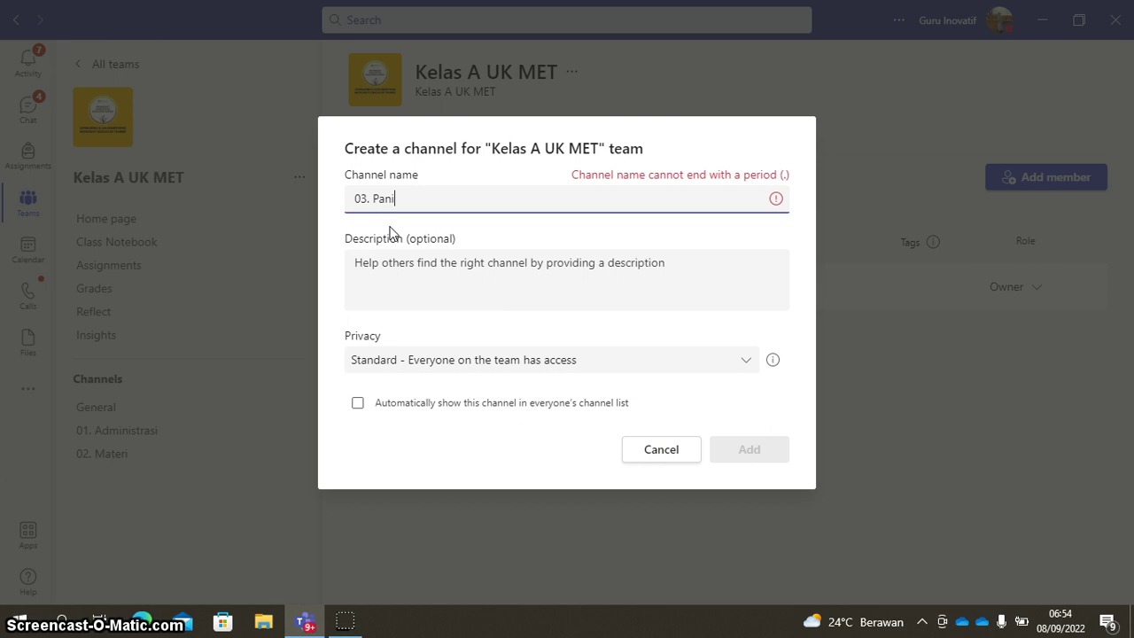
type("Kelulusan")
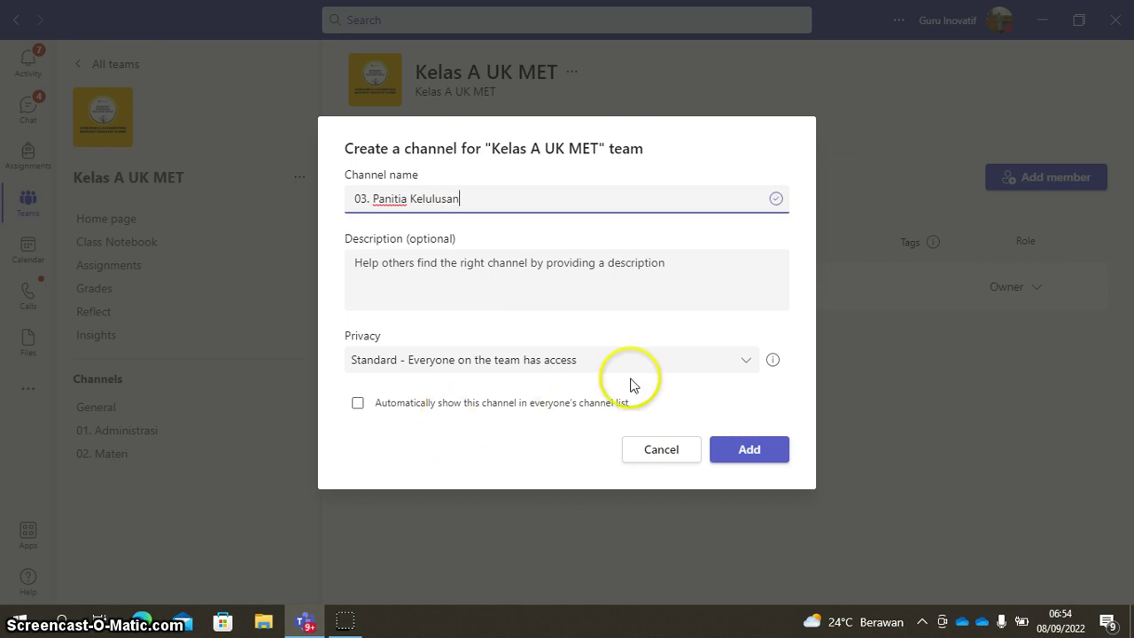
left_click(738, 365)
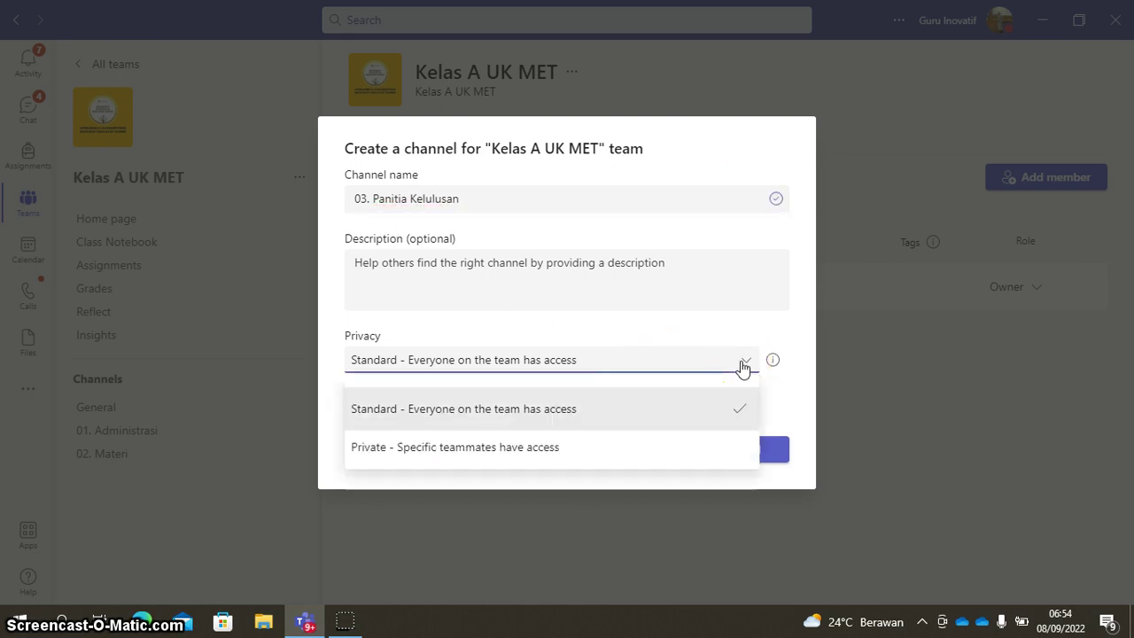
left_click(567, 448)
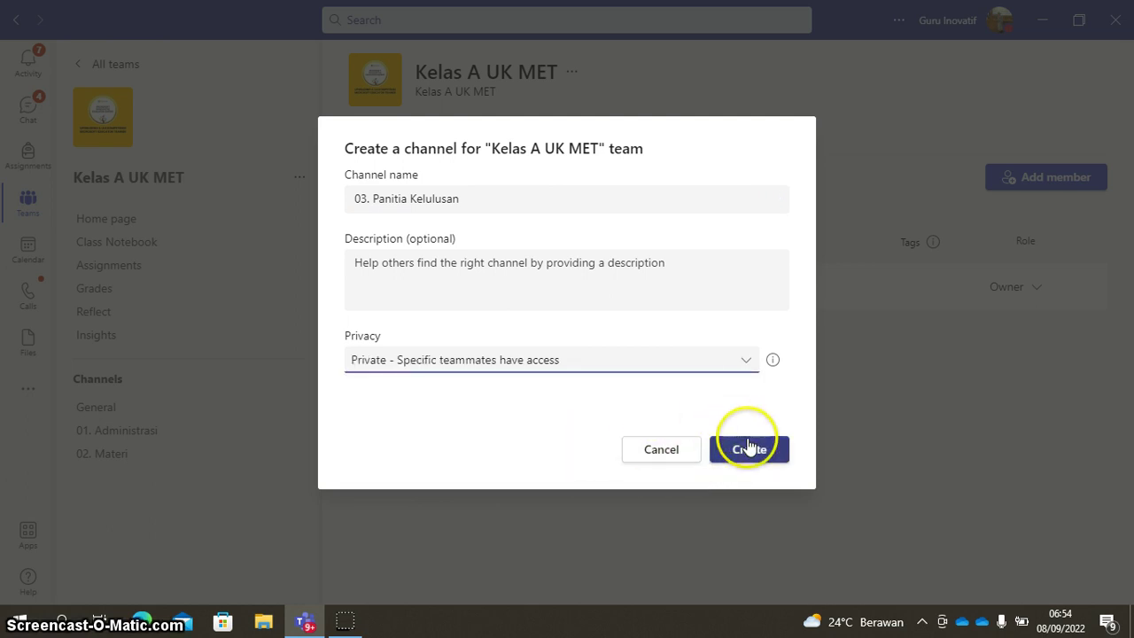
left_click(742, 461)
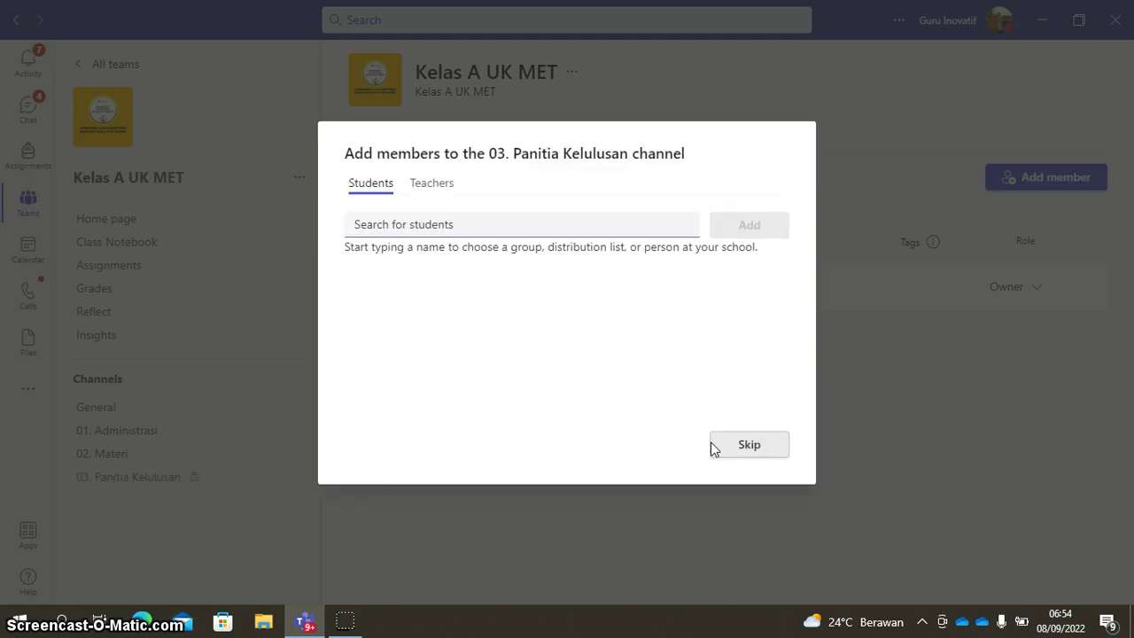
left_click(749, 446)
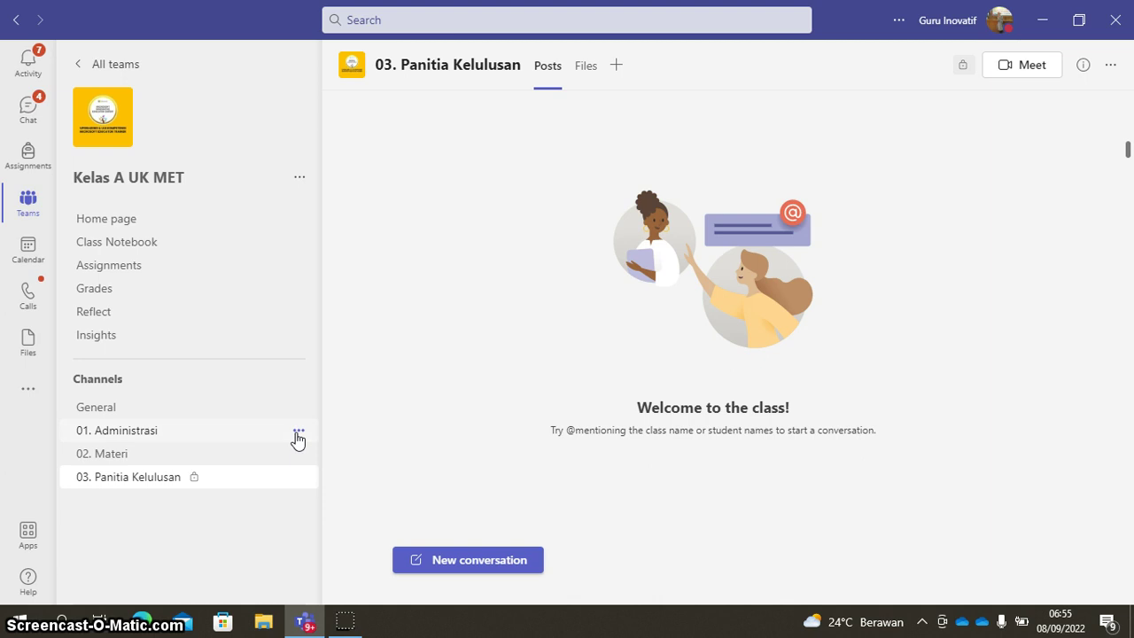
Turn on channel moderation for the 01. Administrasi channel and keep the team owners as its moderators.
left_click(298, 434)
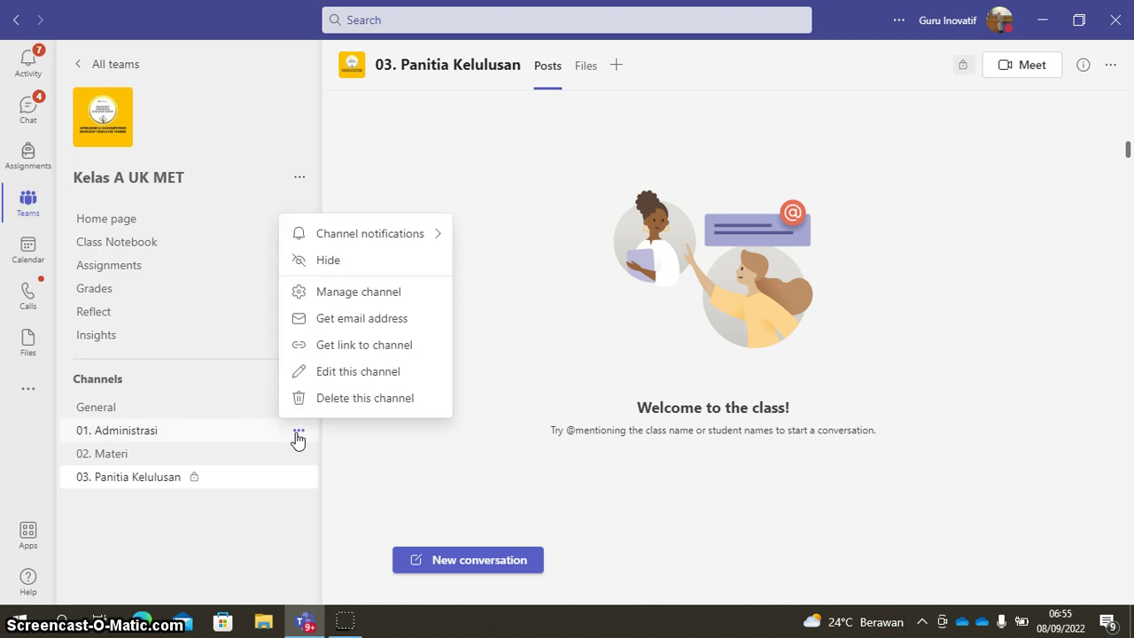
left_click(376, 292)
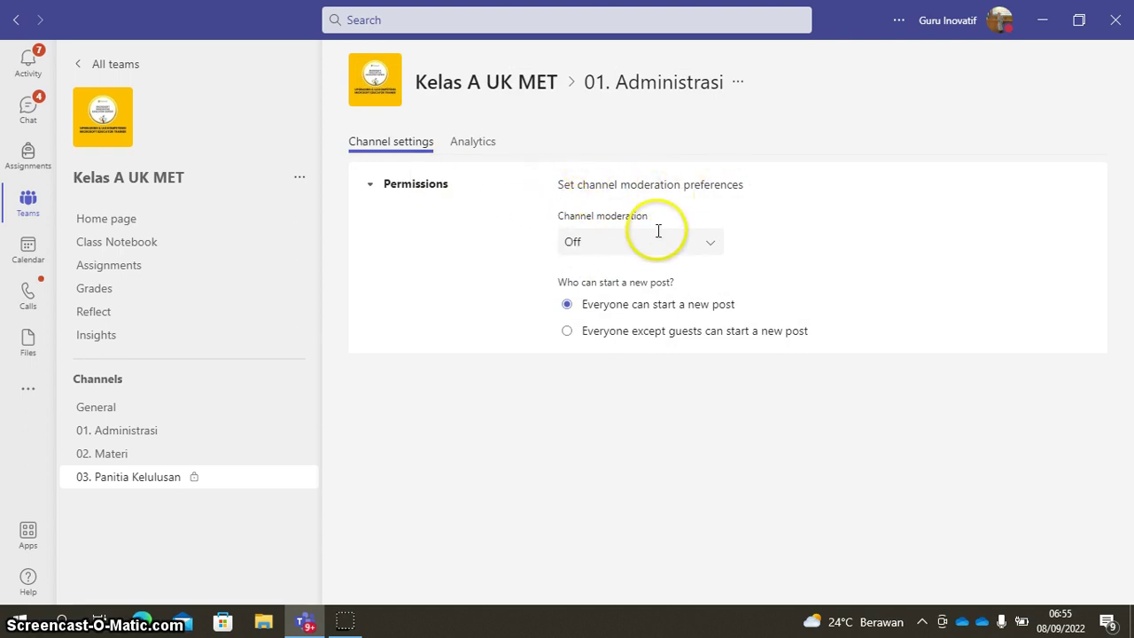
left_click(714, 251)
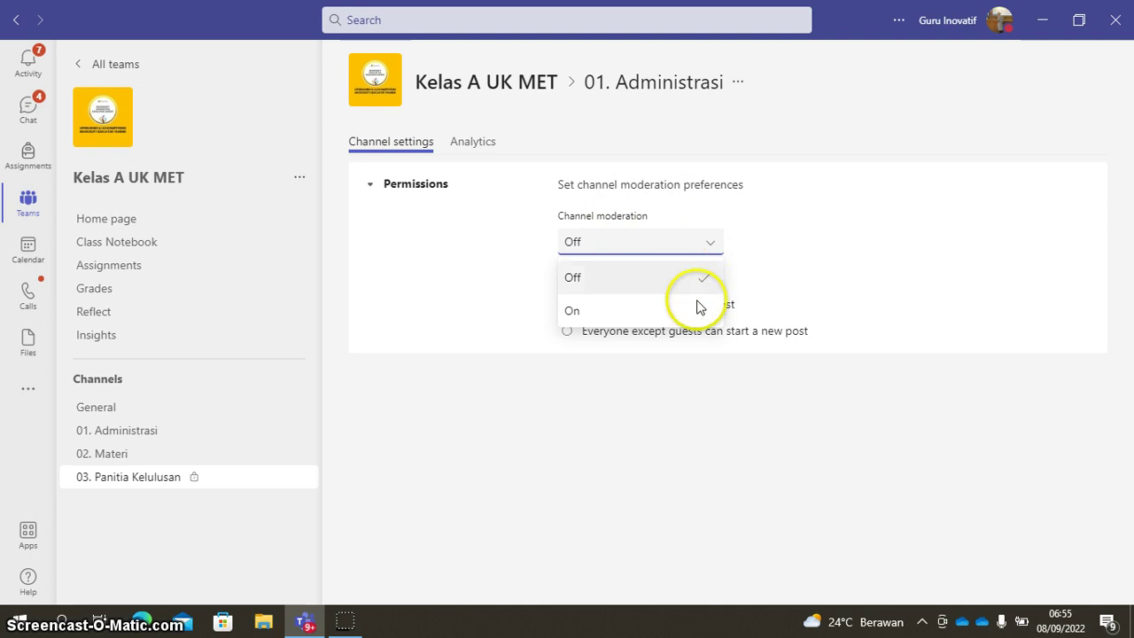
left_click(585, 314)
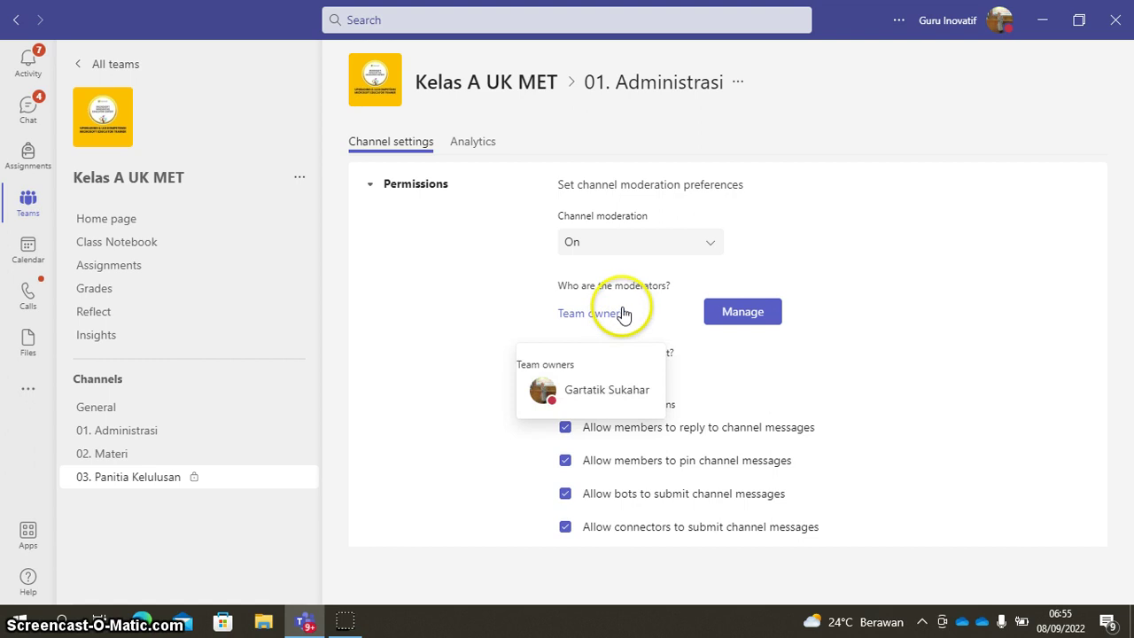
left_click(746, 317)
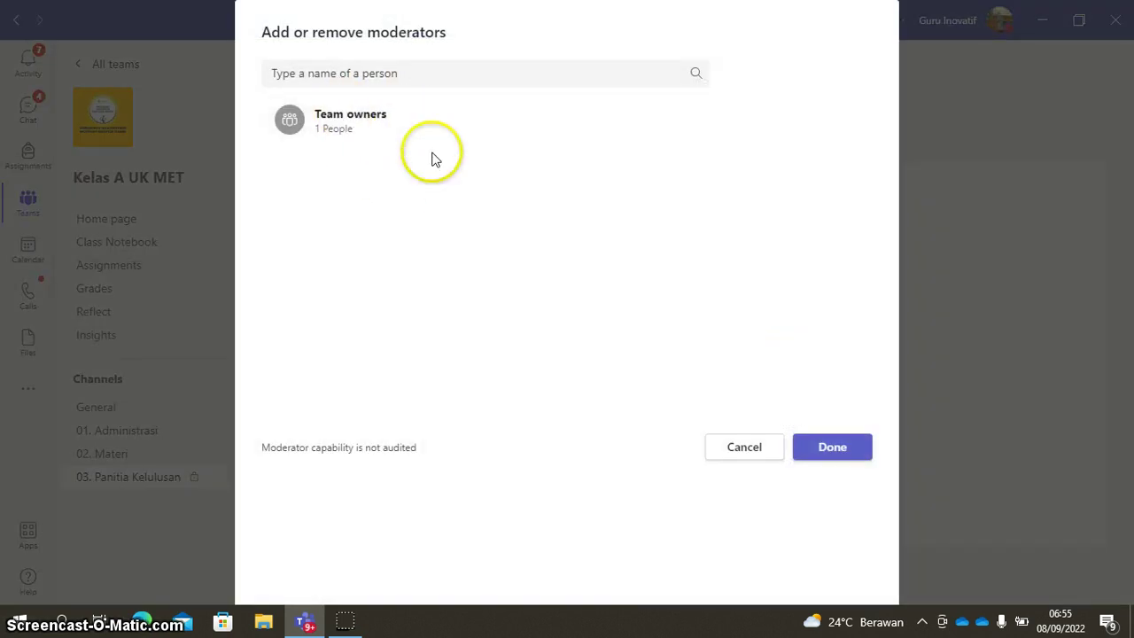
left_click(846, 451)
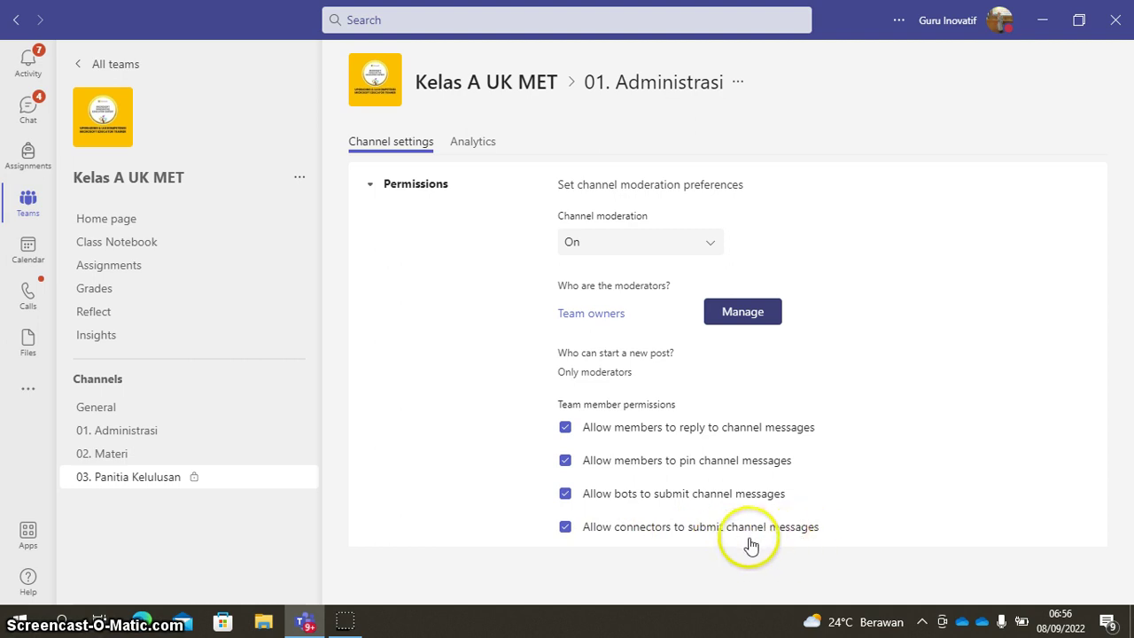
Disallow connectors and bots from submitting messages in 01. Administrasi, and reopen that channel's settings to check them.
left_click(565, 528)
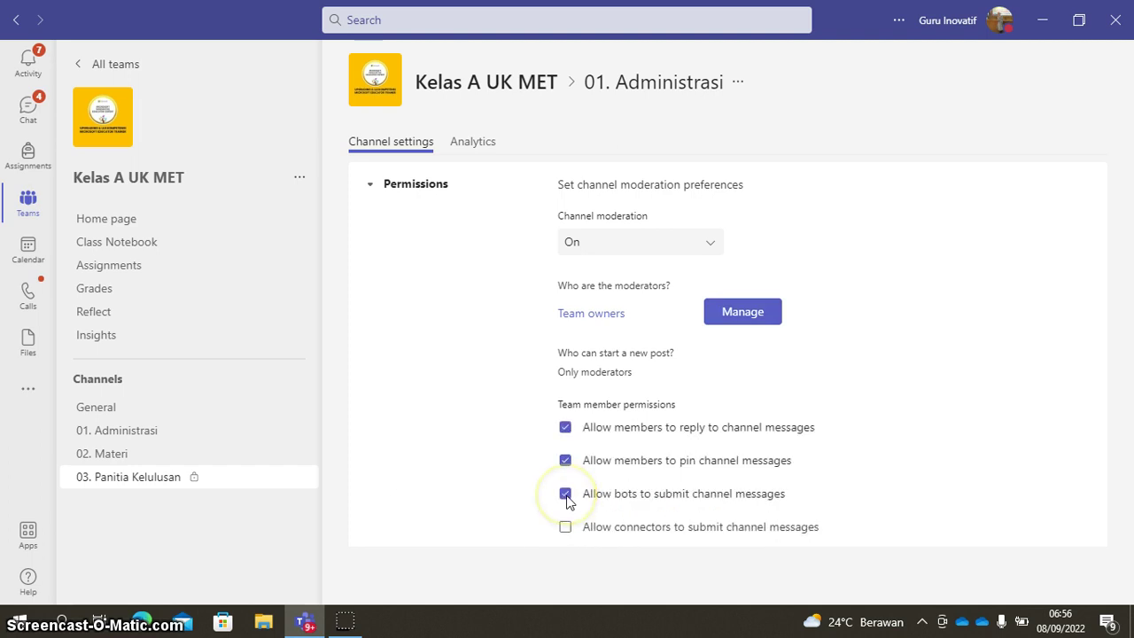
left_click(565, 494)
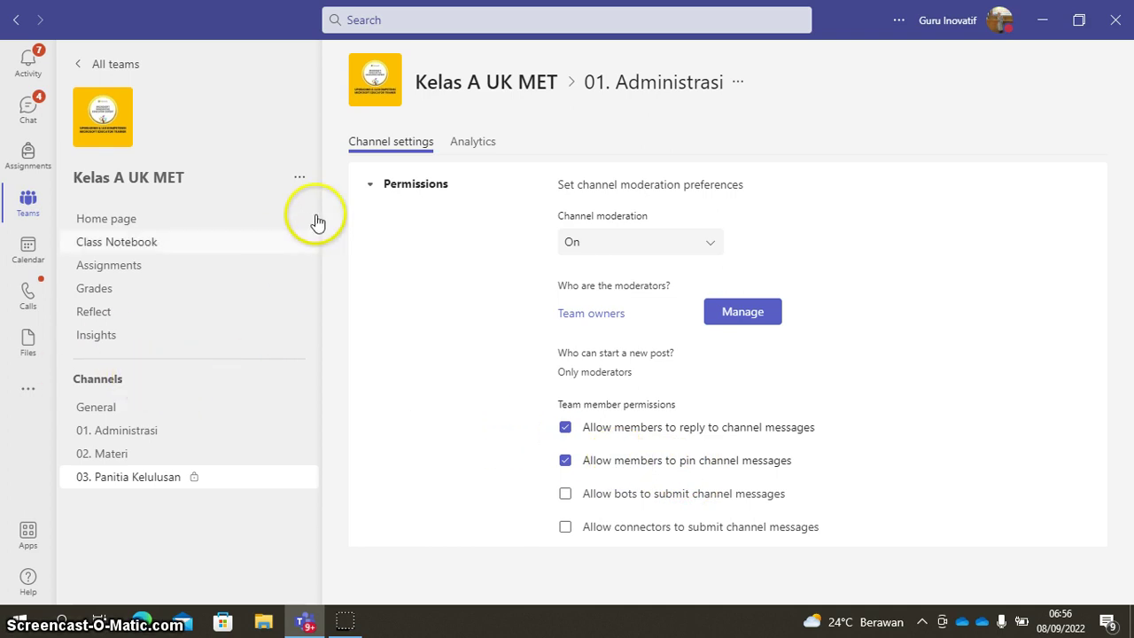
mouse_move(212, 443)
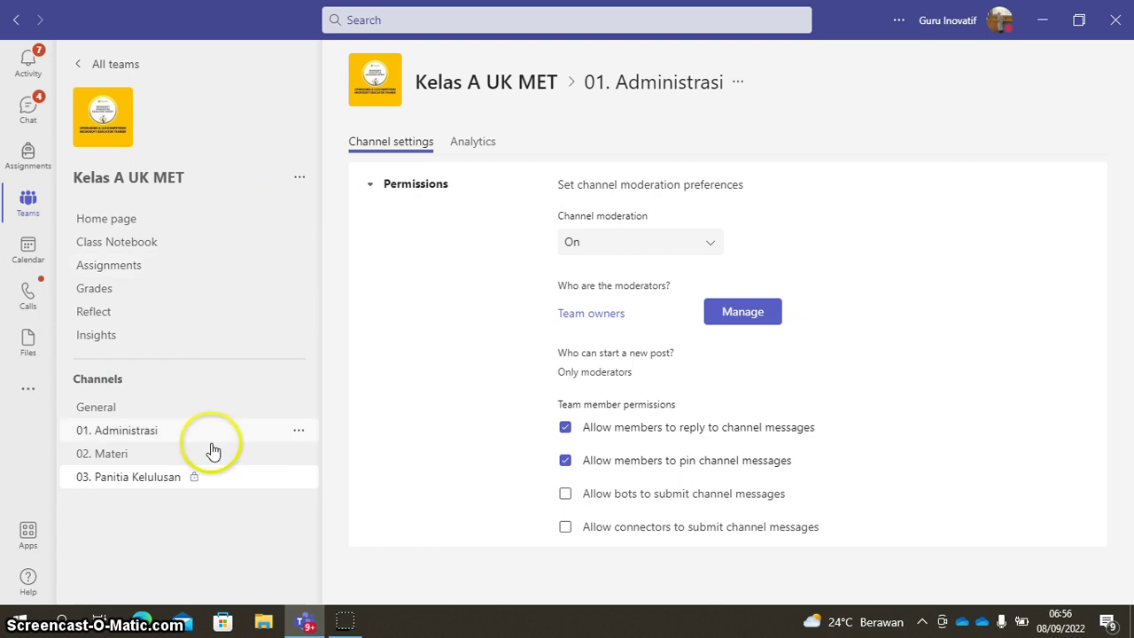
left_click(299, 431)
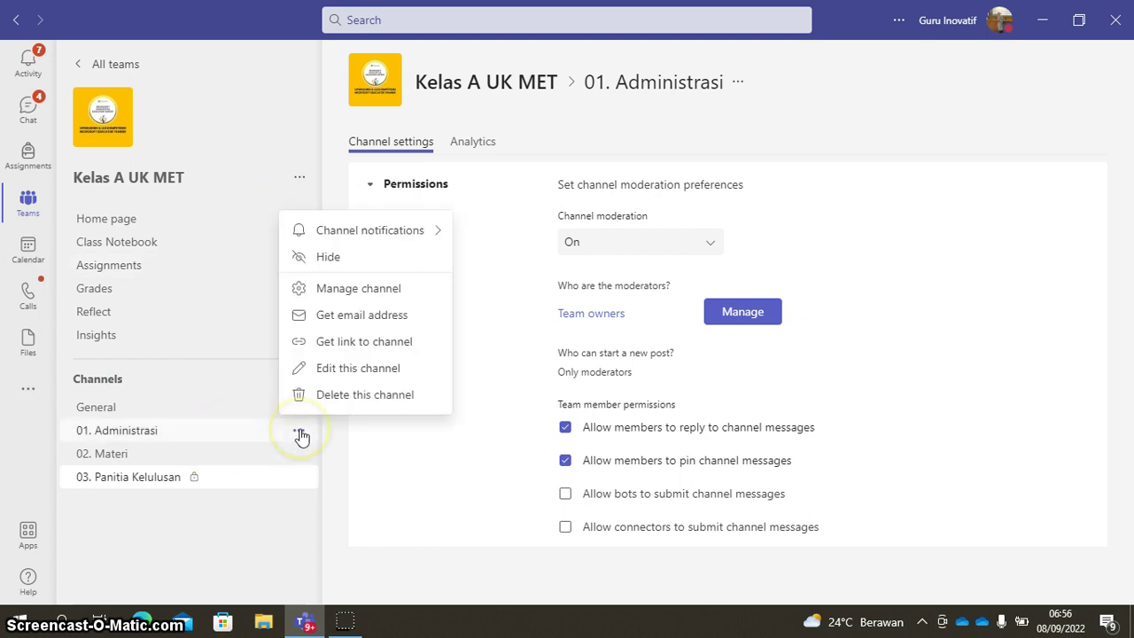
left_click(393, 295)
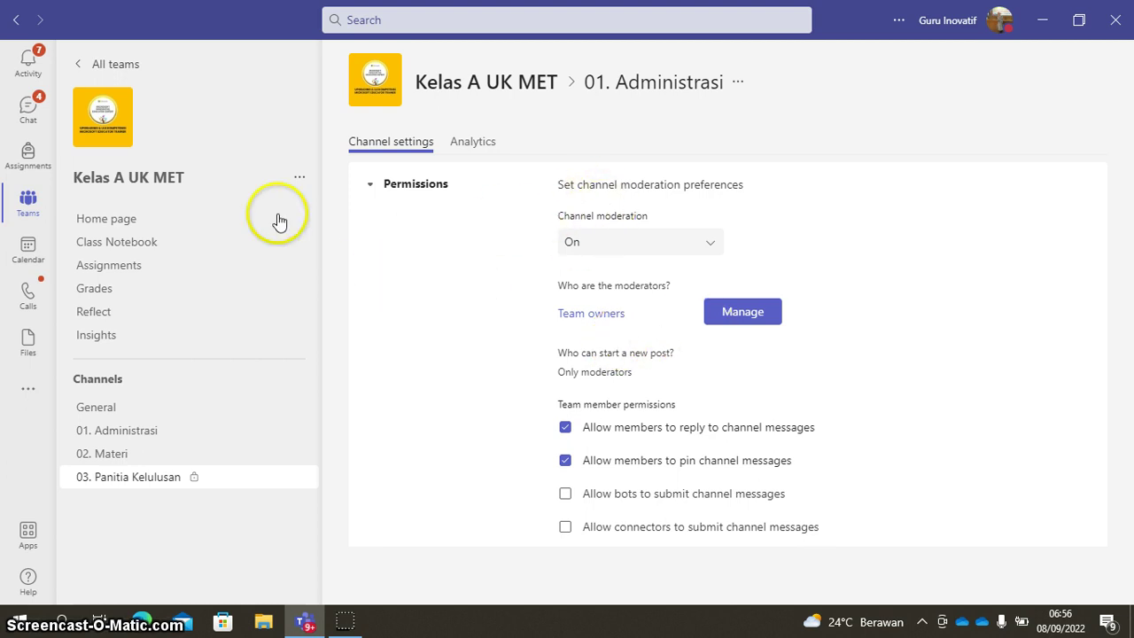
Open the channel overview in the team's management page and sort the channels by whether they show for members.
left_click(299, 186)
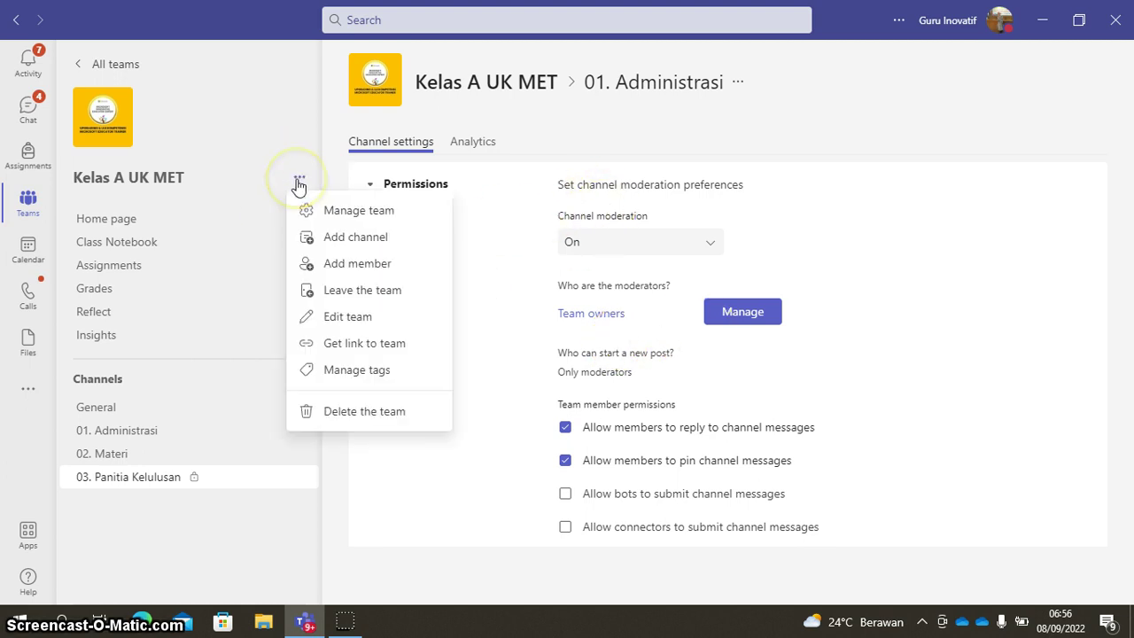
left_click(327, 212)
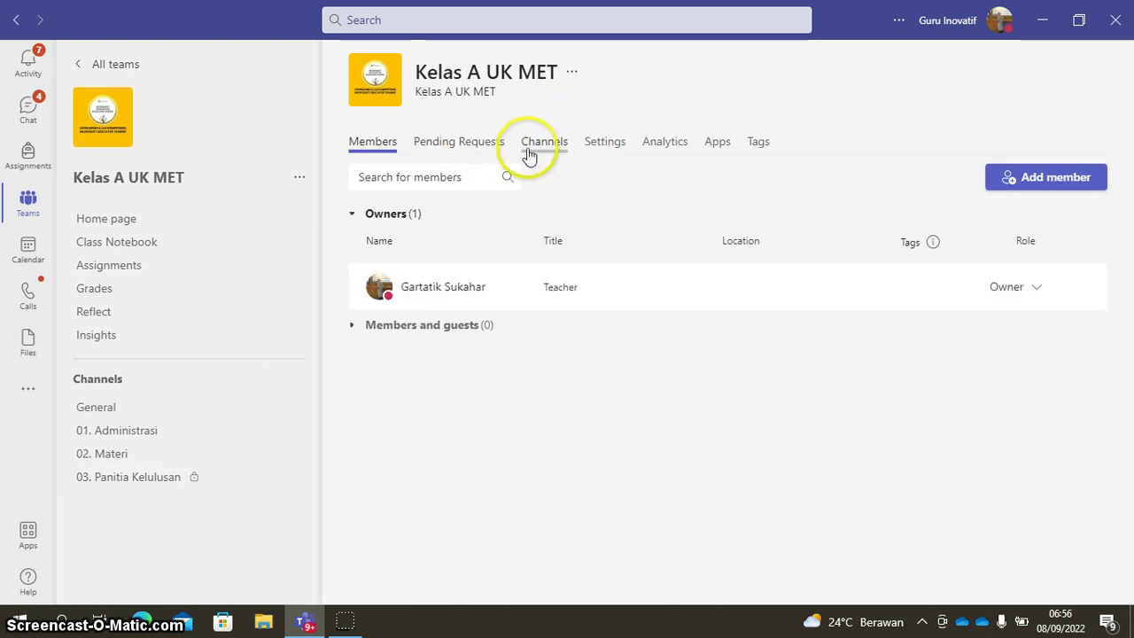
left_click(542, 149)
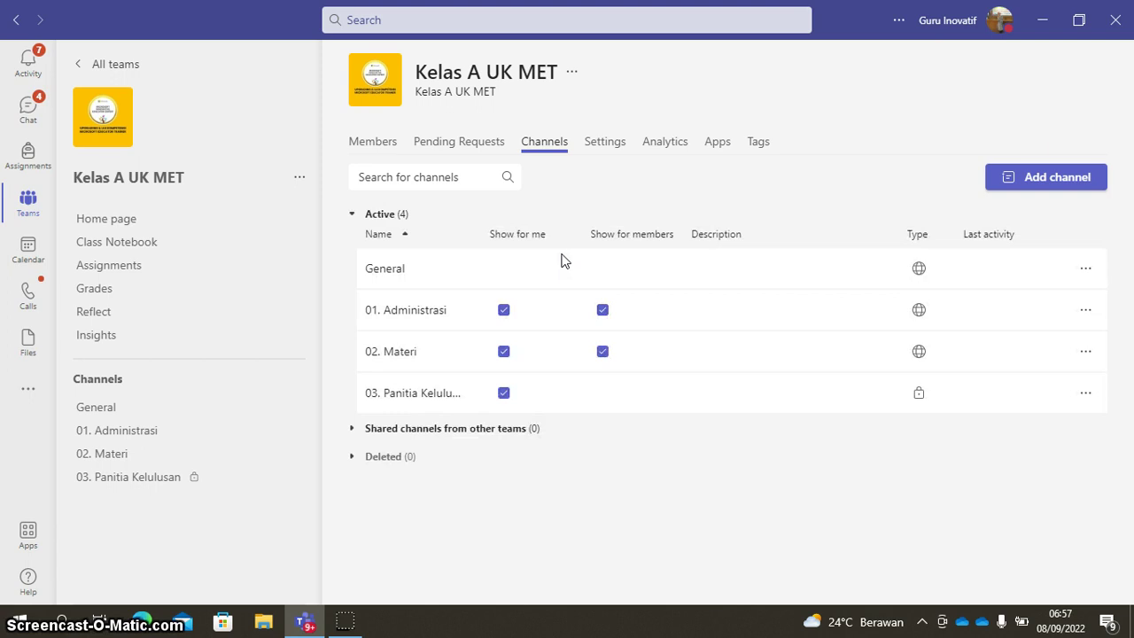
left_click(752, 316)
left_click(981, 383)
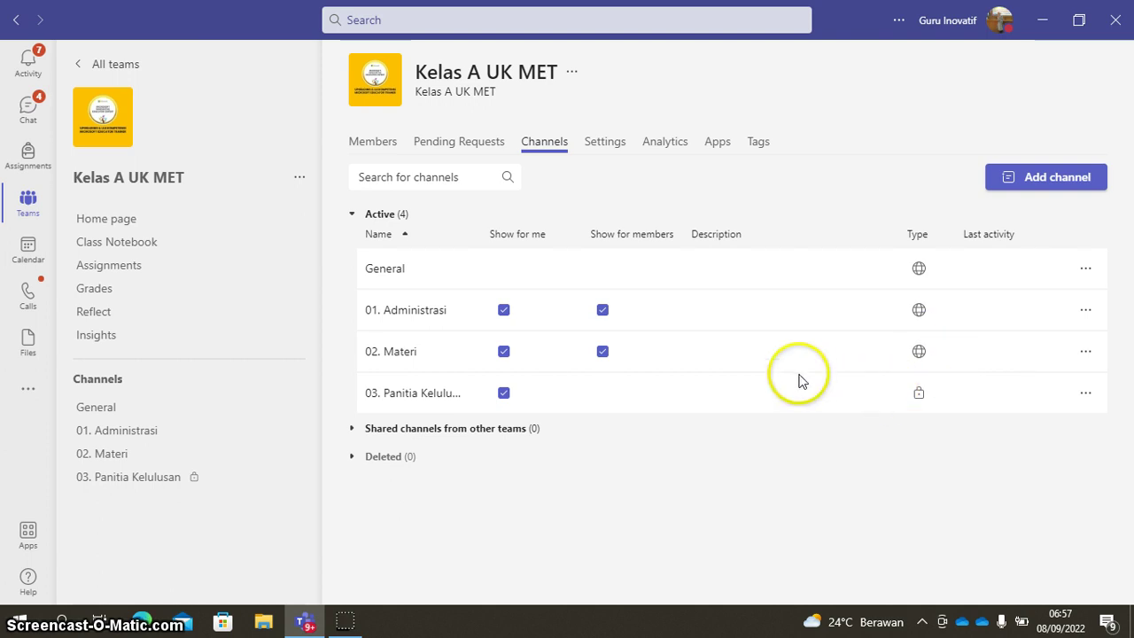
left_click(647, 238)
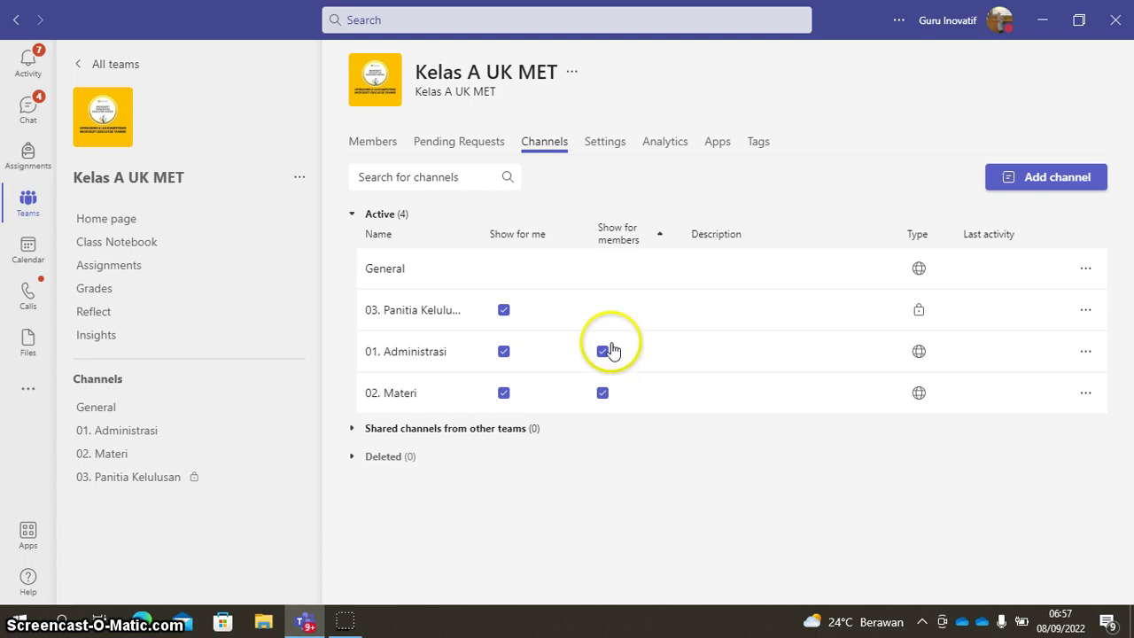
Turn automatic showing for members off and back on for the 01. Administrasi and 02. Materi channels.
left_click(603, 392)
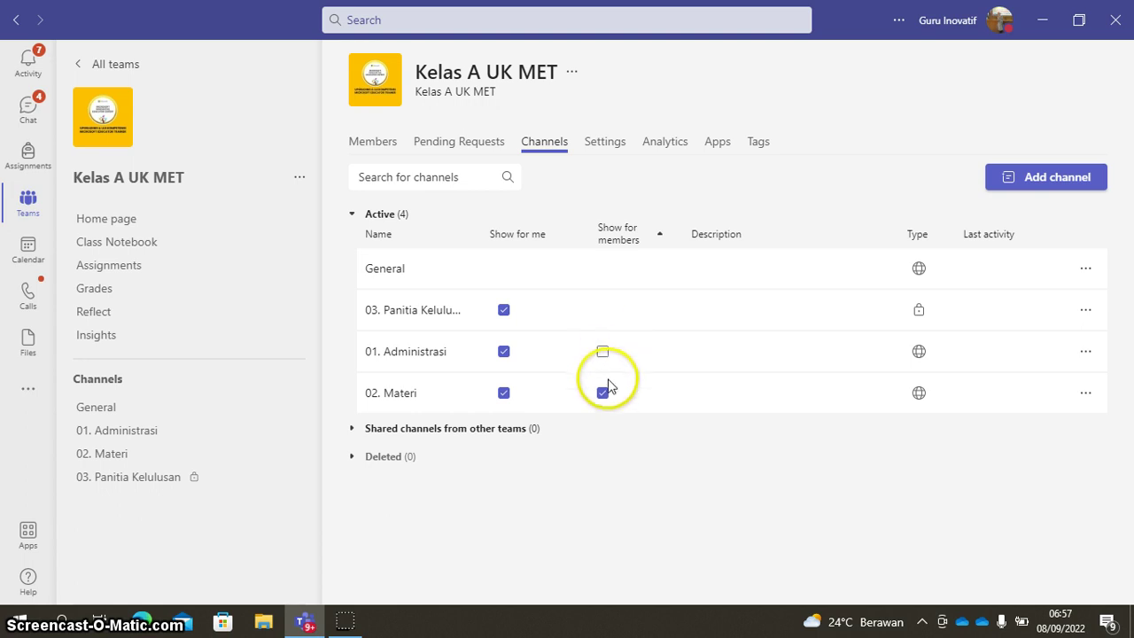
left_click(602, 351)
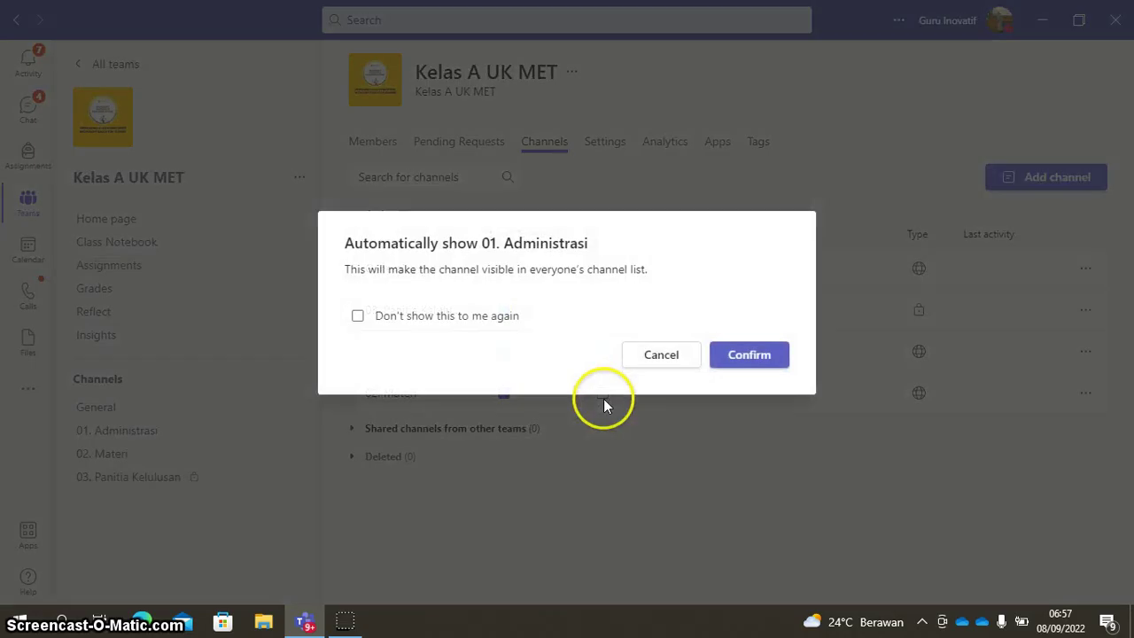
left_click(743, 359)
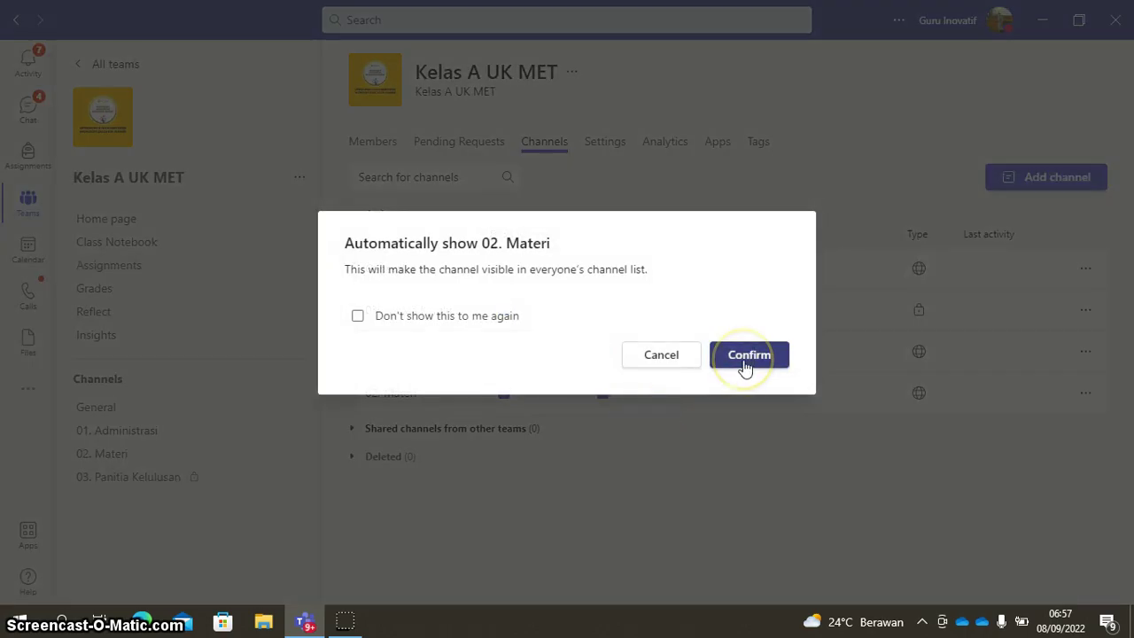
left_click(744, 363)
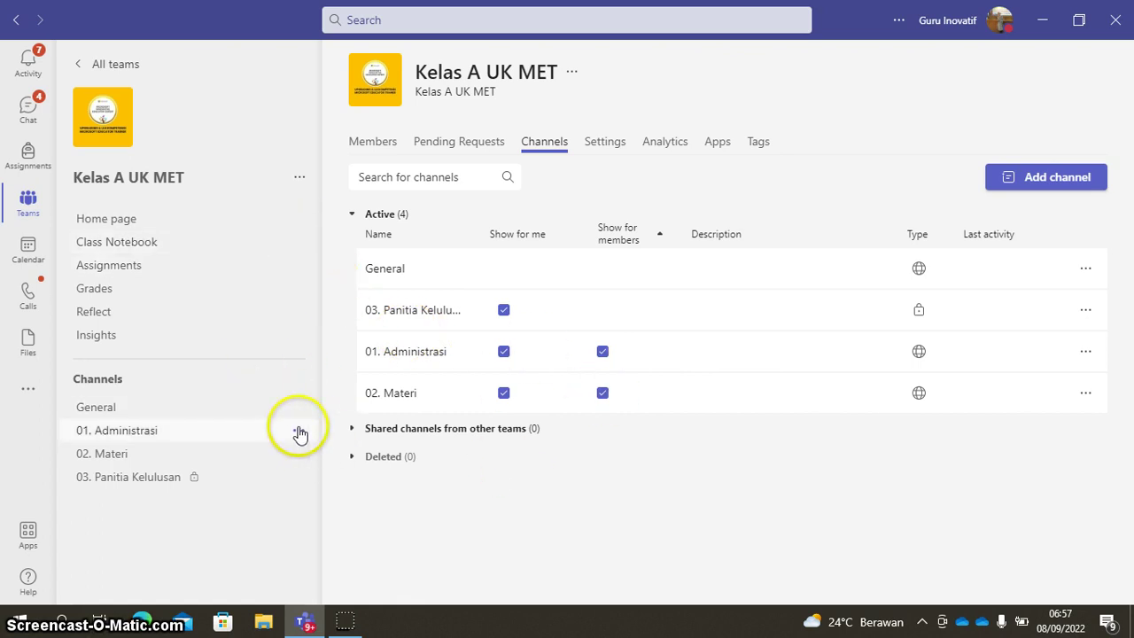
Review the moderation settings of the 01. Administrasi channel and the member permissions in the team's settings.
left_click(299, 431)
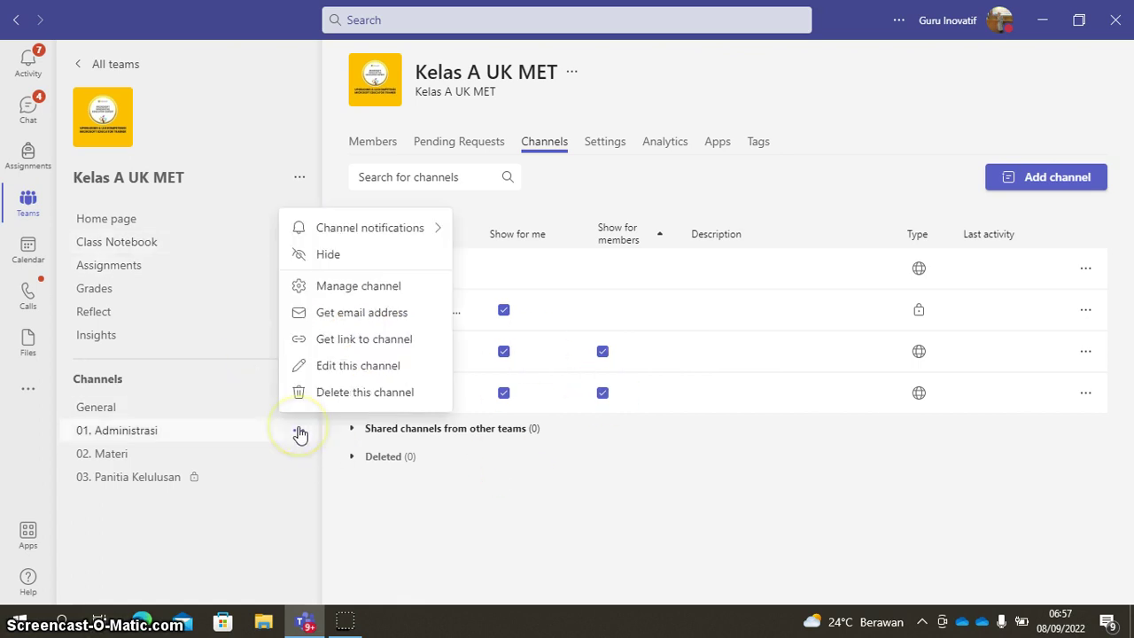
left_click(350, 288)
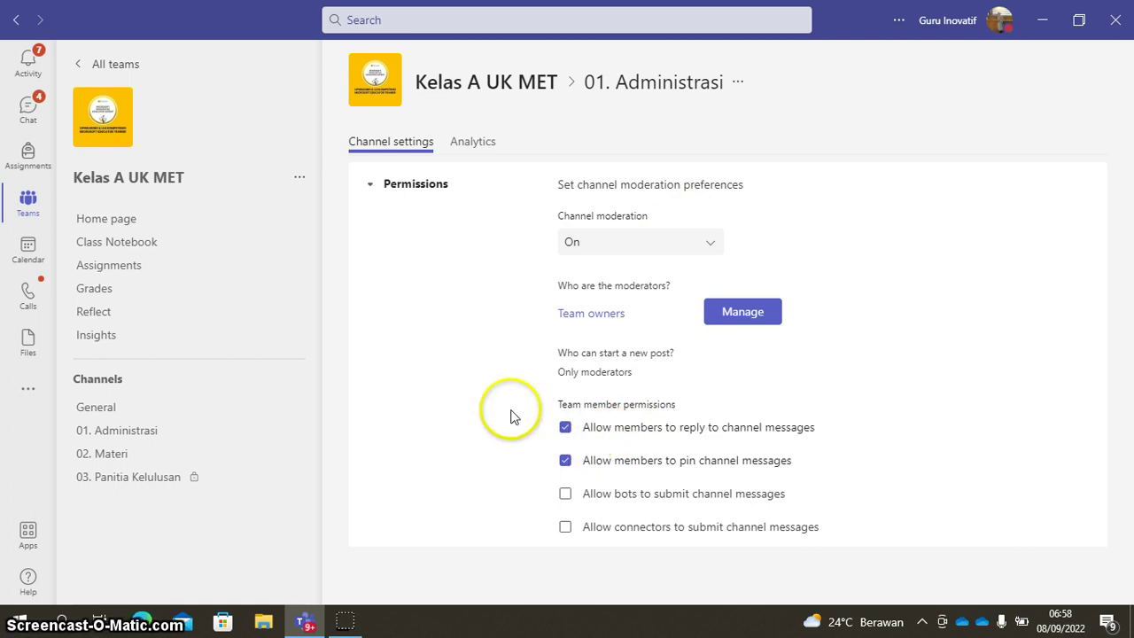
left_click(297, 179)
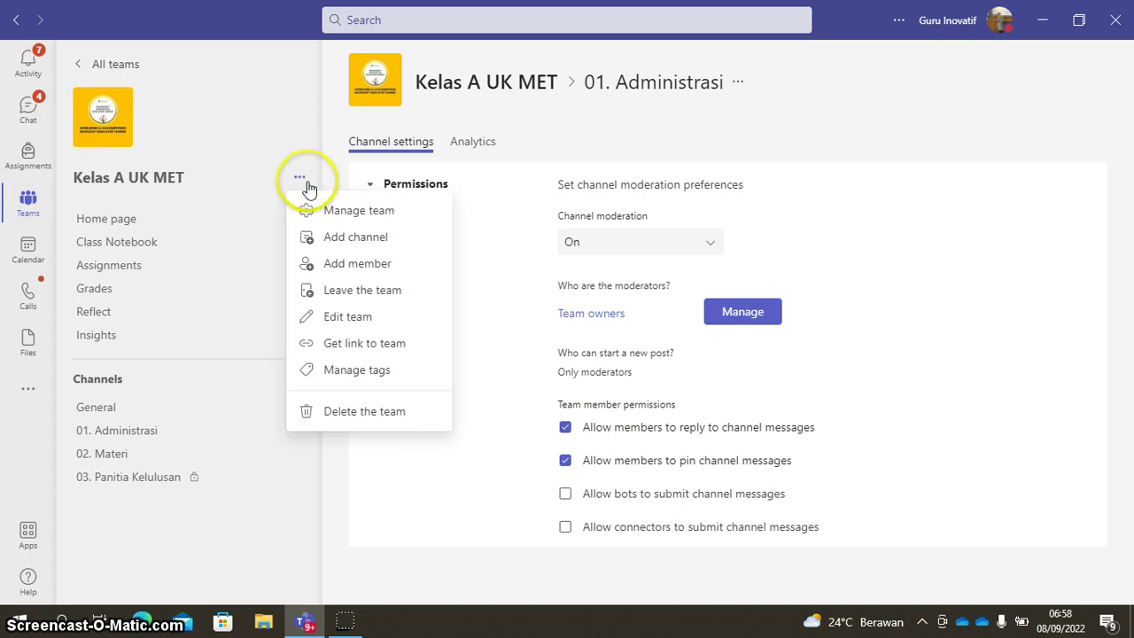
left_click(346, 213)
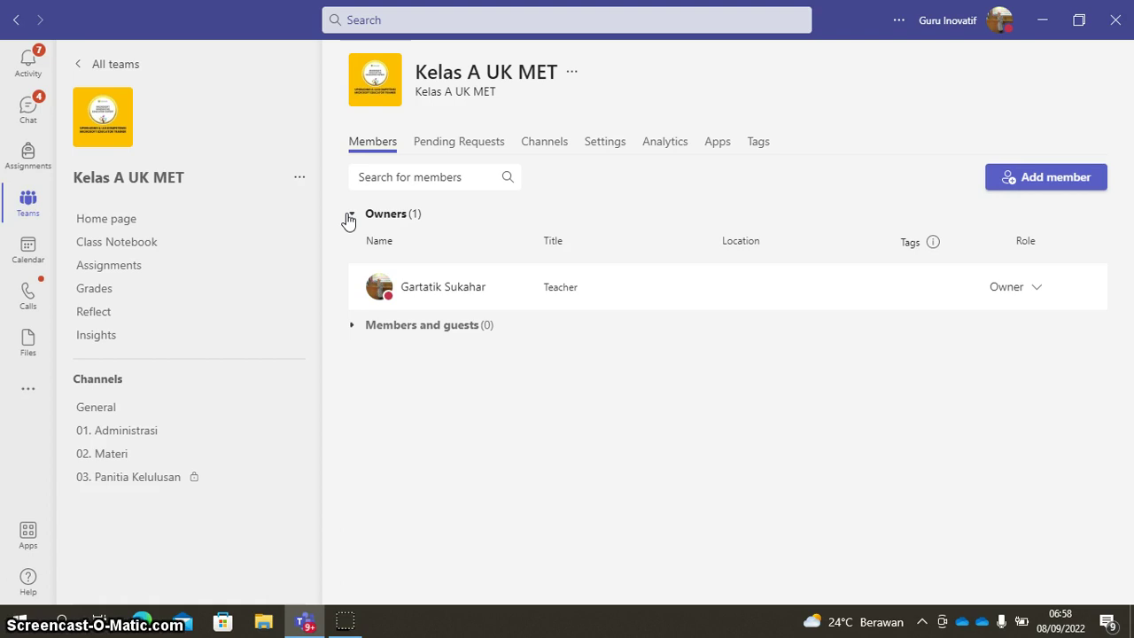
left_click(608, 143)
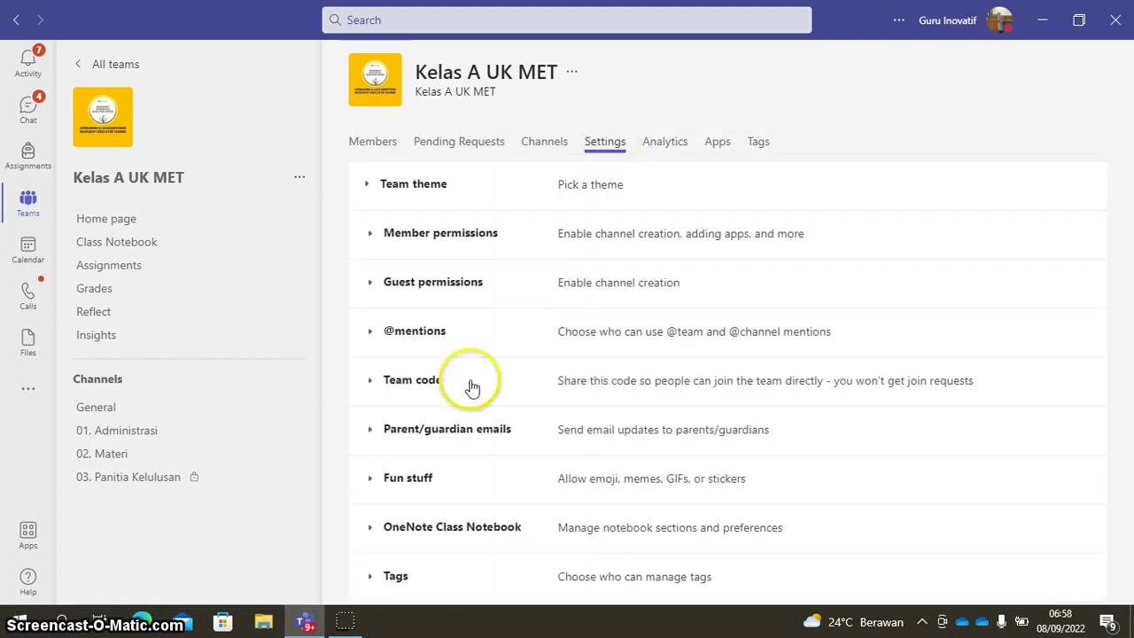
left_click(474, 237)
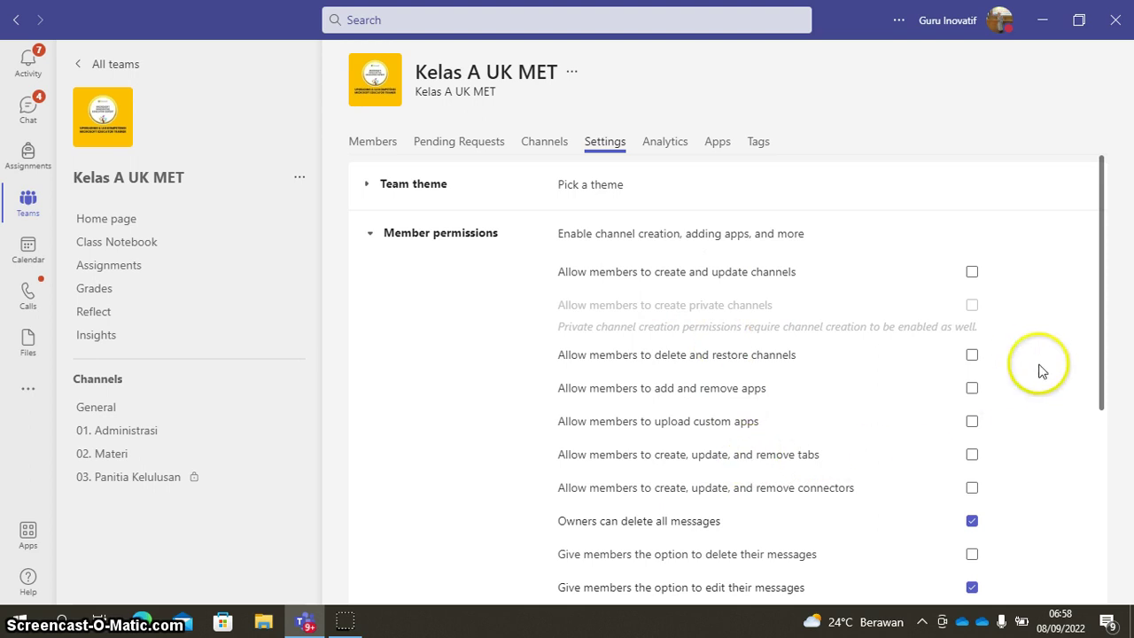
left_click_drag(1097, 376, 1098, 399)
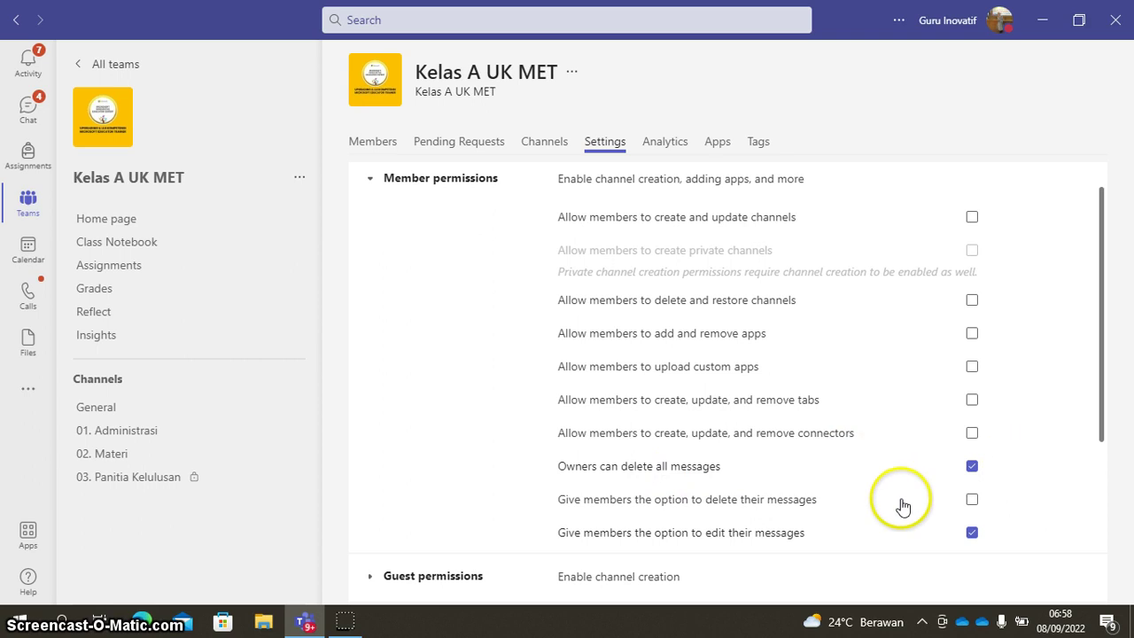
left_click_drag(1105, 402, 1126, 246)
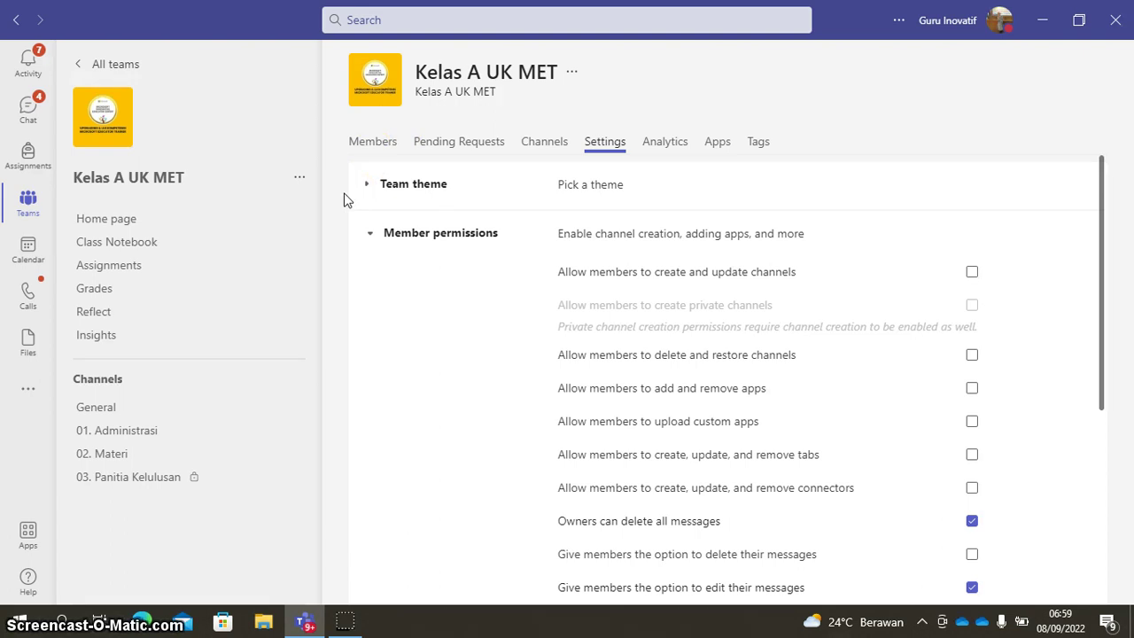
Return to the overview of all teams and start creating a new team of the Class type.
mouse_move(113, 99)
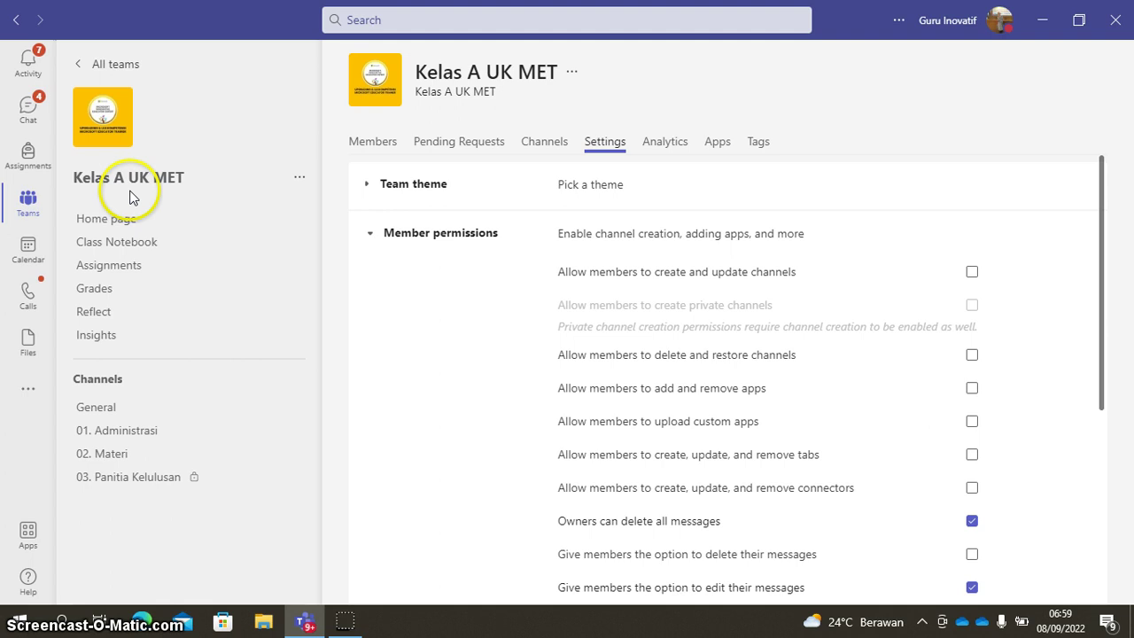
mouse_move(107, 120)
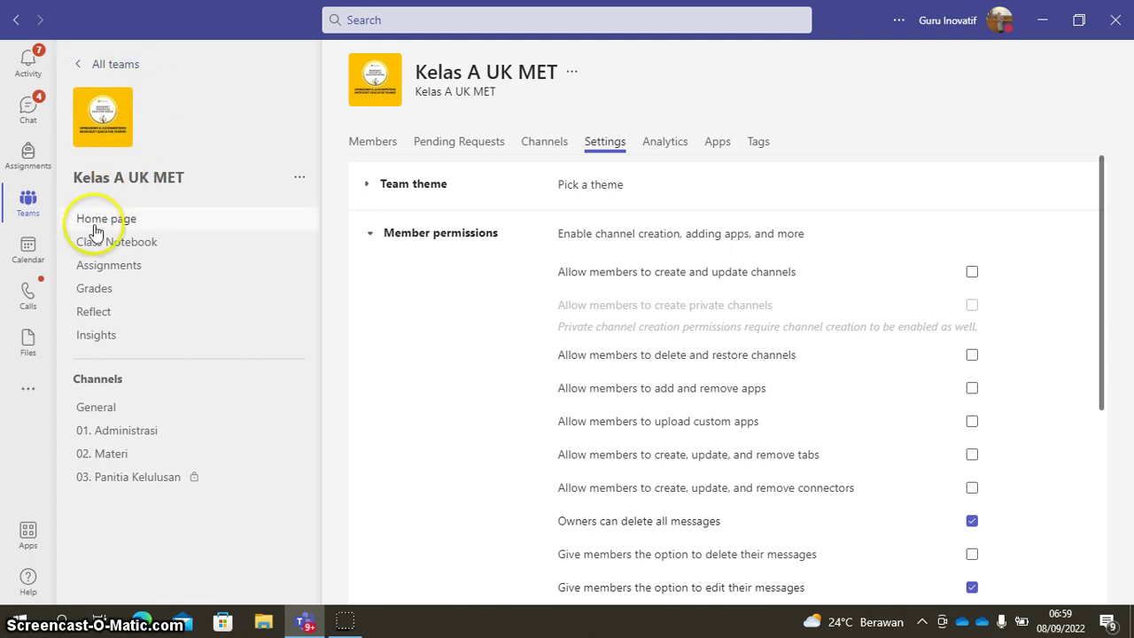
left_click(31, 209)
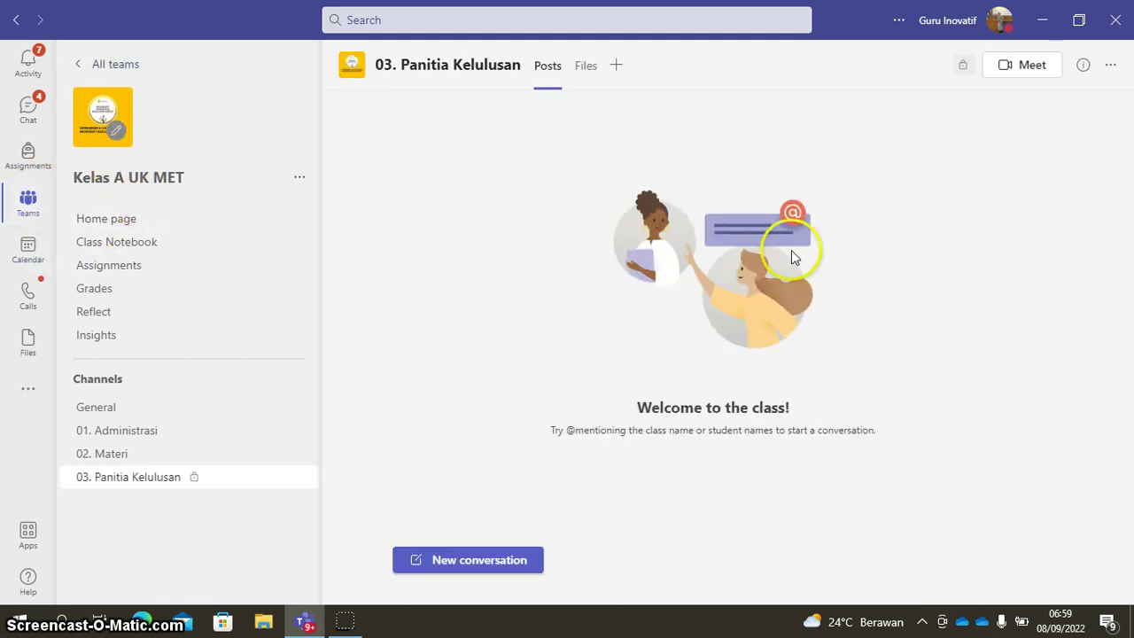
left_click(31, 213)
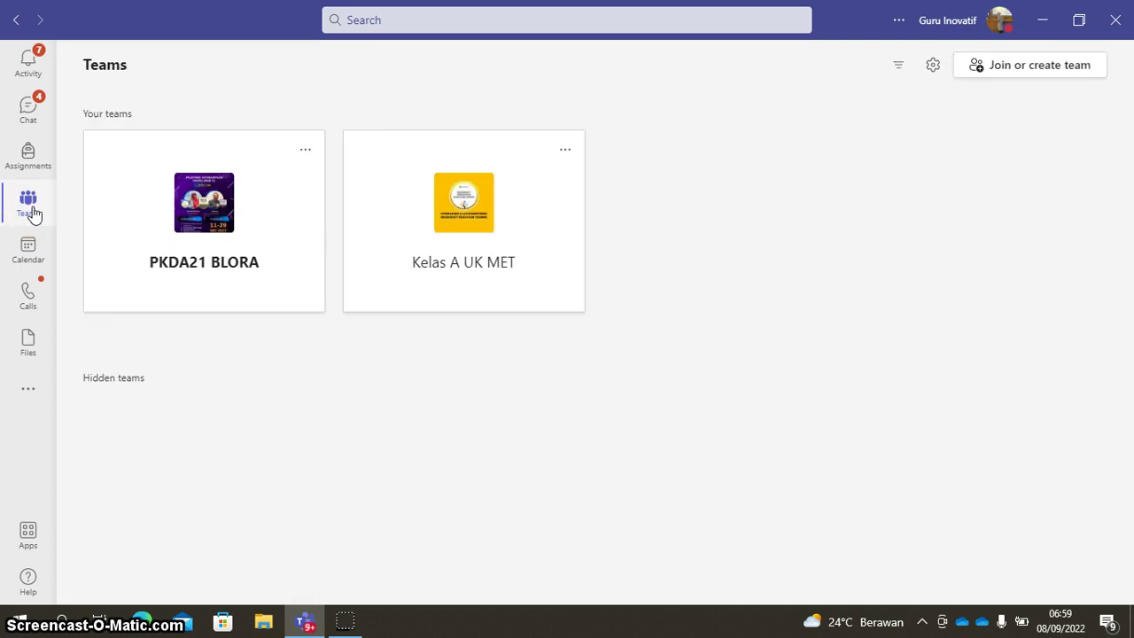
left_click(1050, 73)
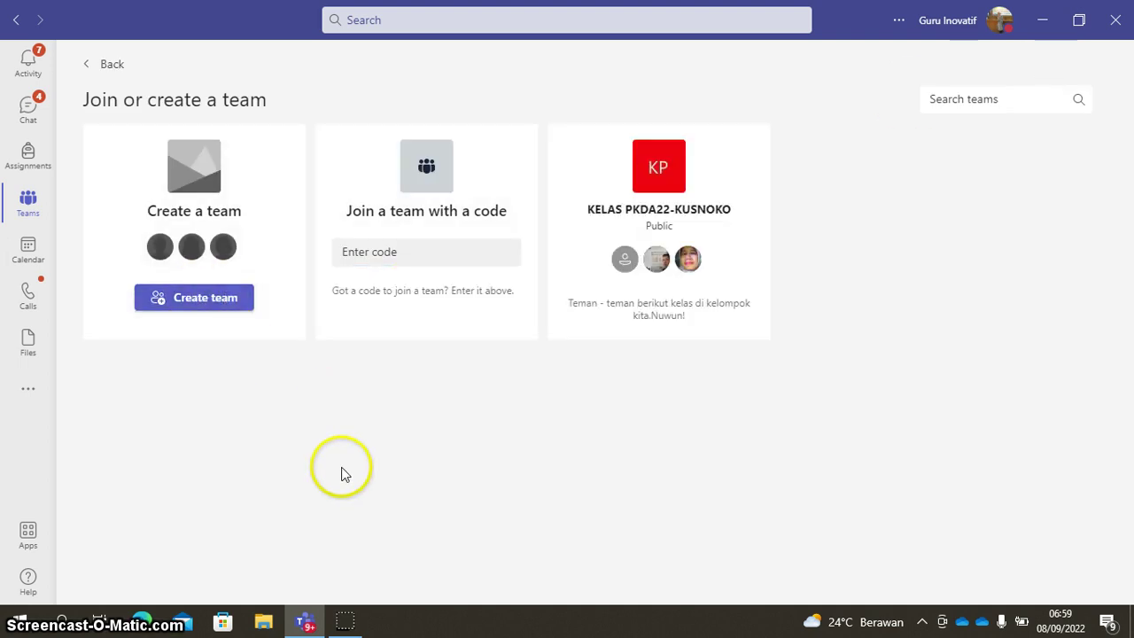
left_click(213, 301)
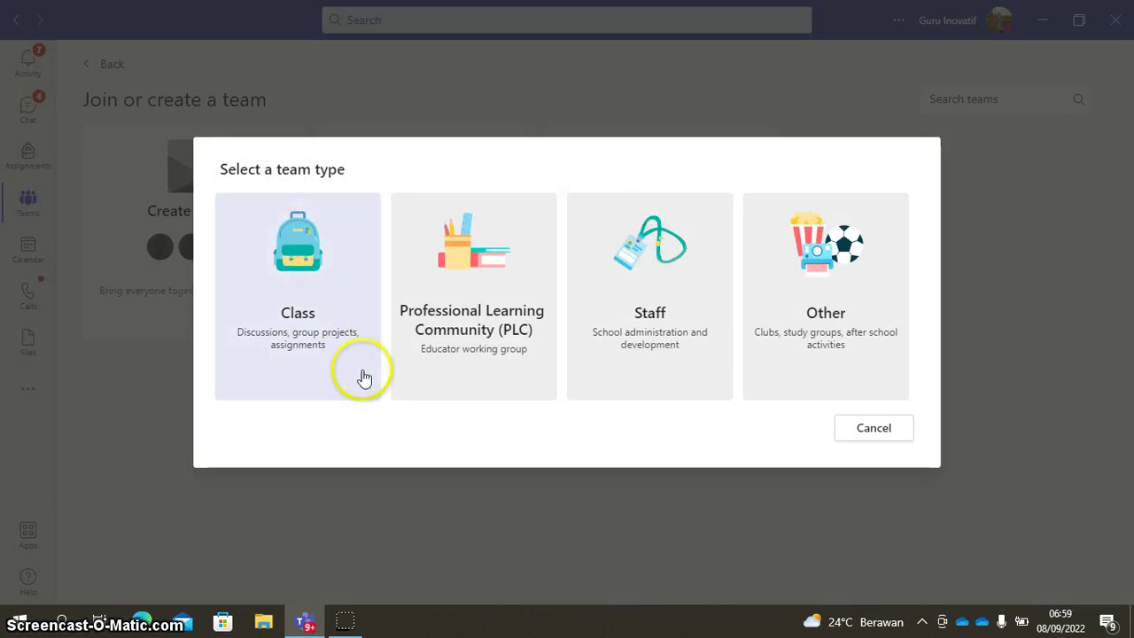
left_click(308, 313)
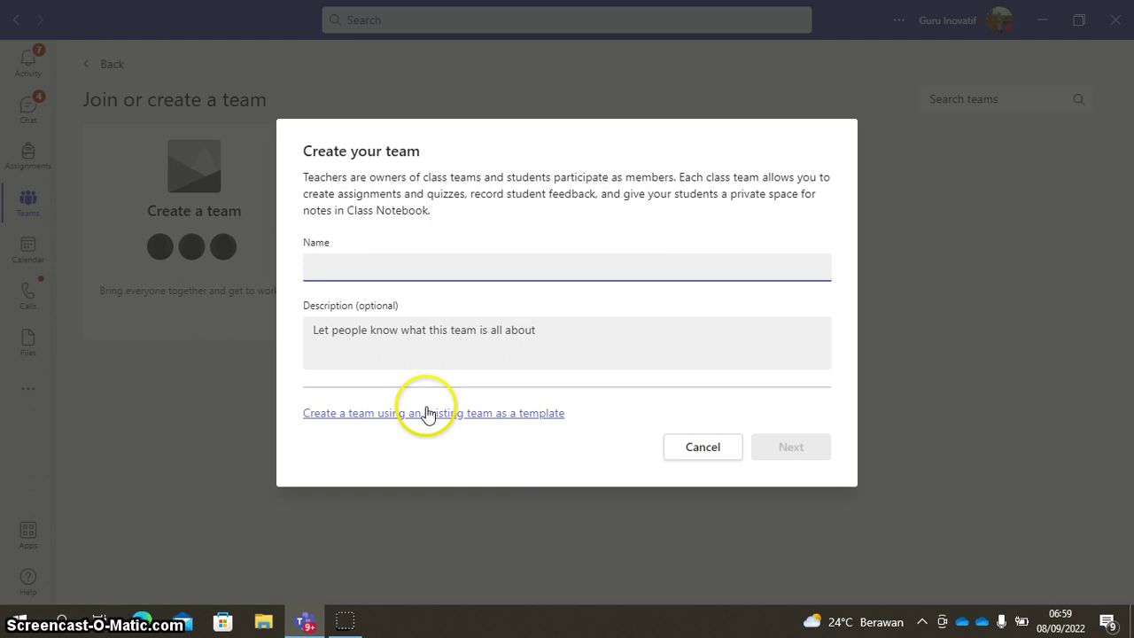
left_click(362, 426)
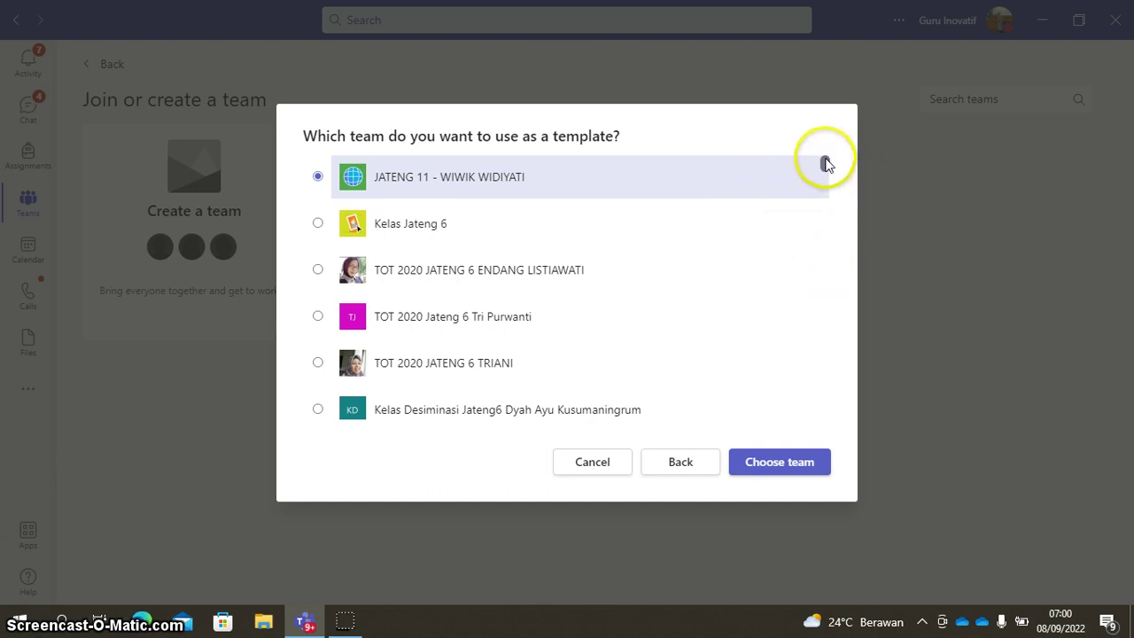
left_click_drag(823, 164, 825, 171)
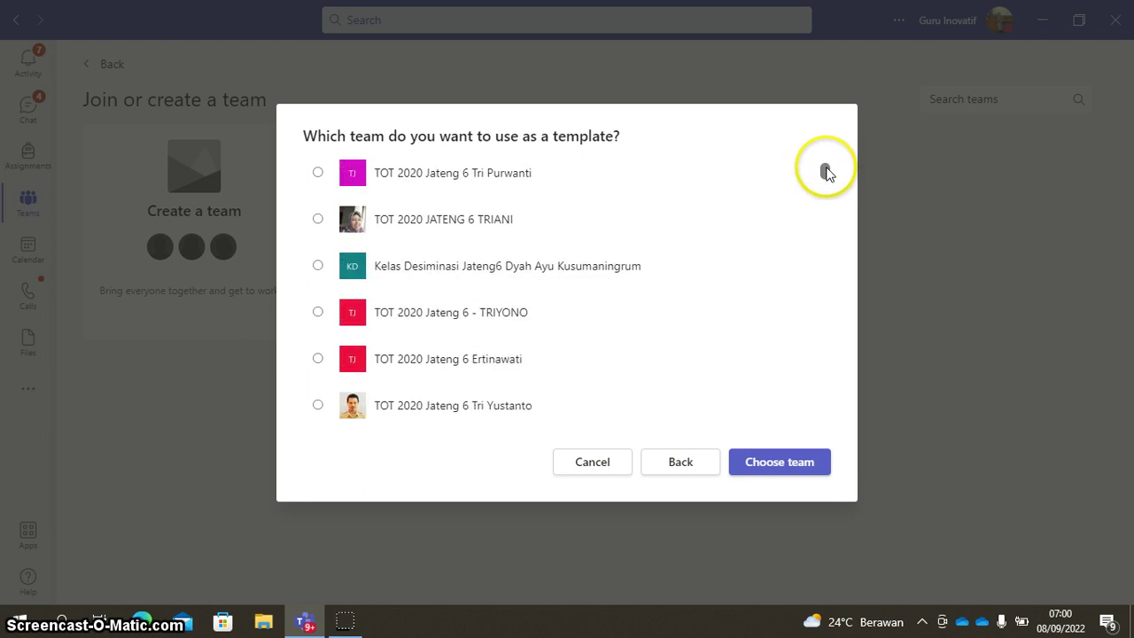
scroll(828, 171, "down", 2)
scroll(829, 167, "up", 5)
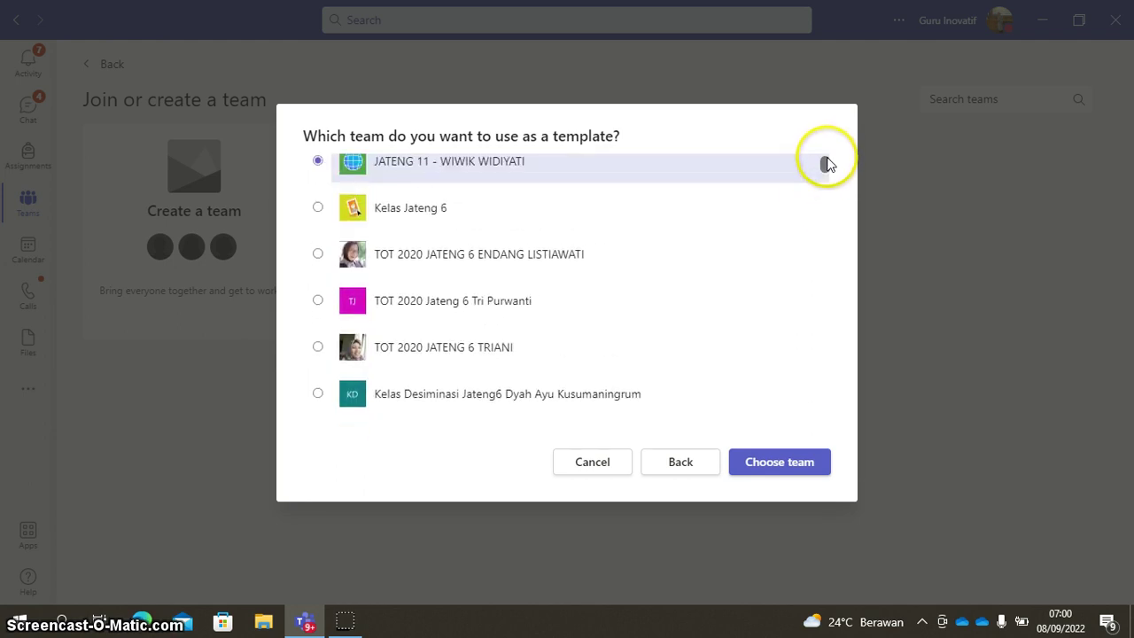
left_click_drag(827, 164, 840, 144)
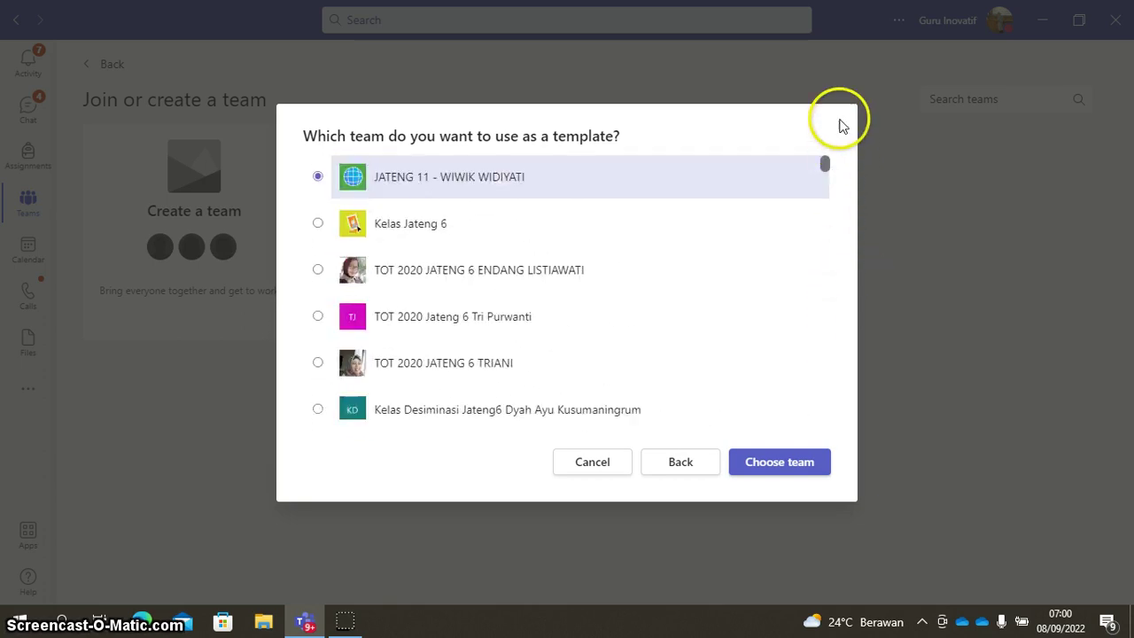
left_click(687, 464)
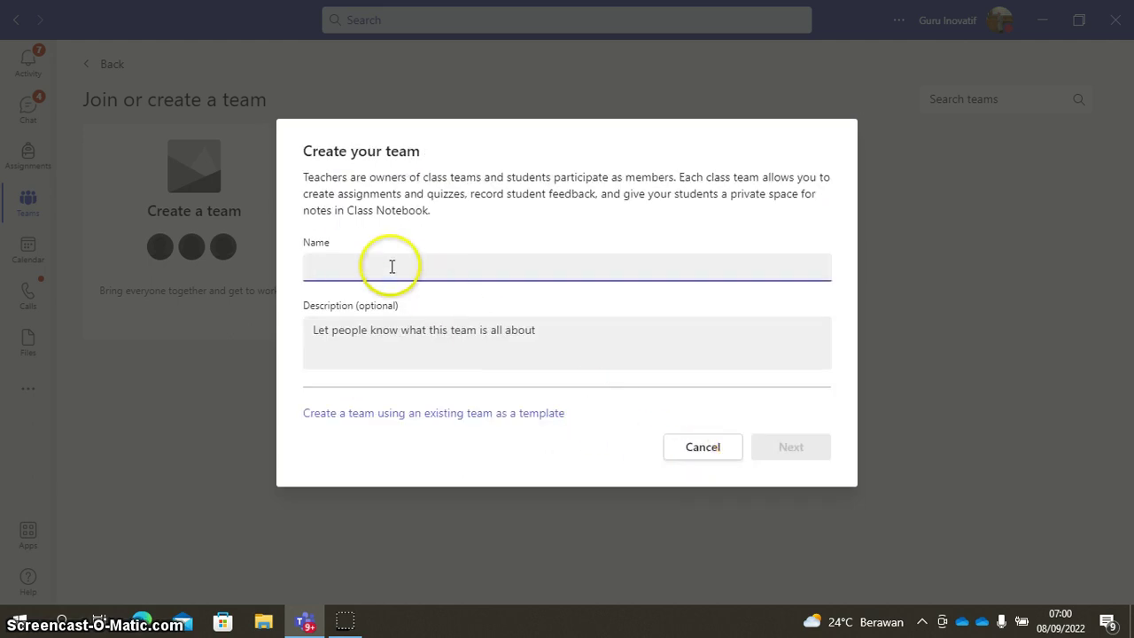
Enter KELAS B as the new team's name and choose the existing team Kelas A UK MET as its template.
type("Ke")
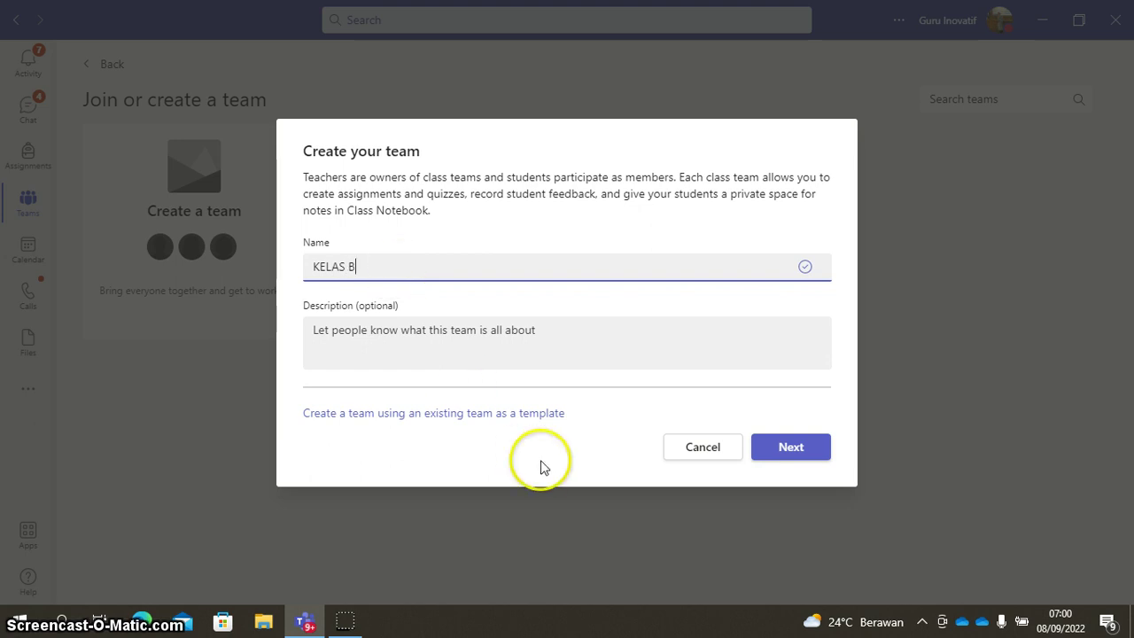
left_click(511, 422)
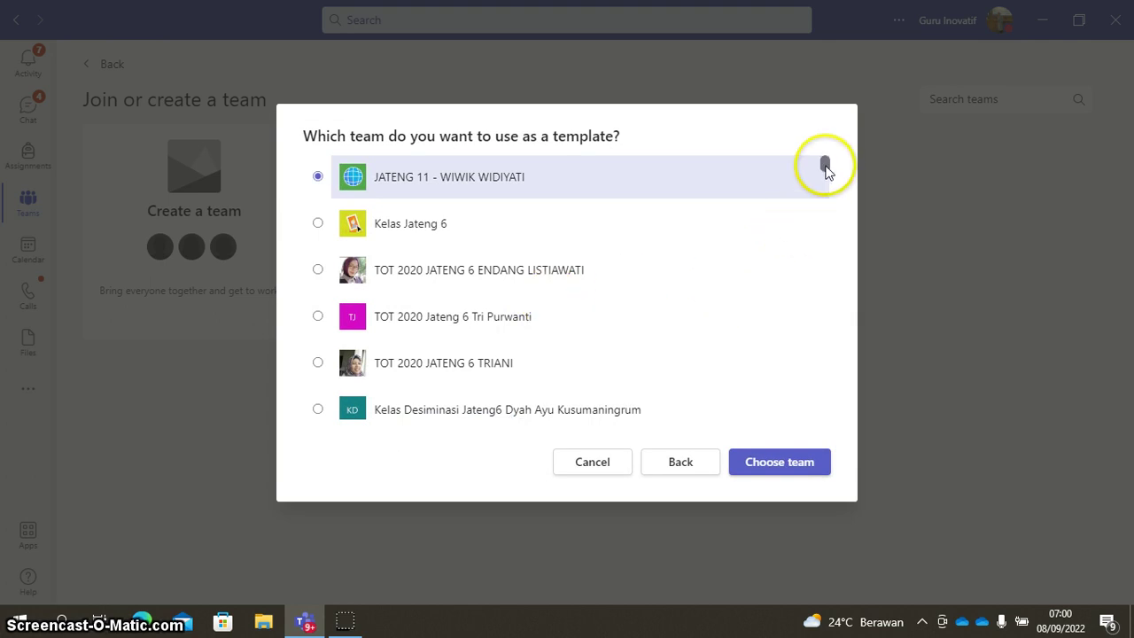
left_click_drag(825, 169, 842, 431)
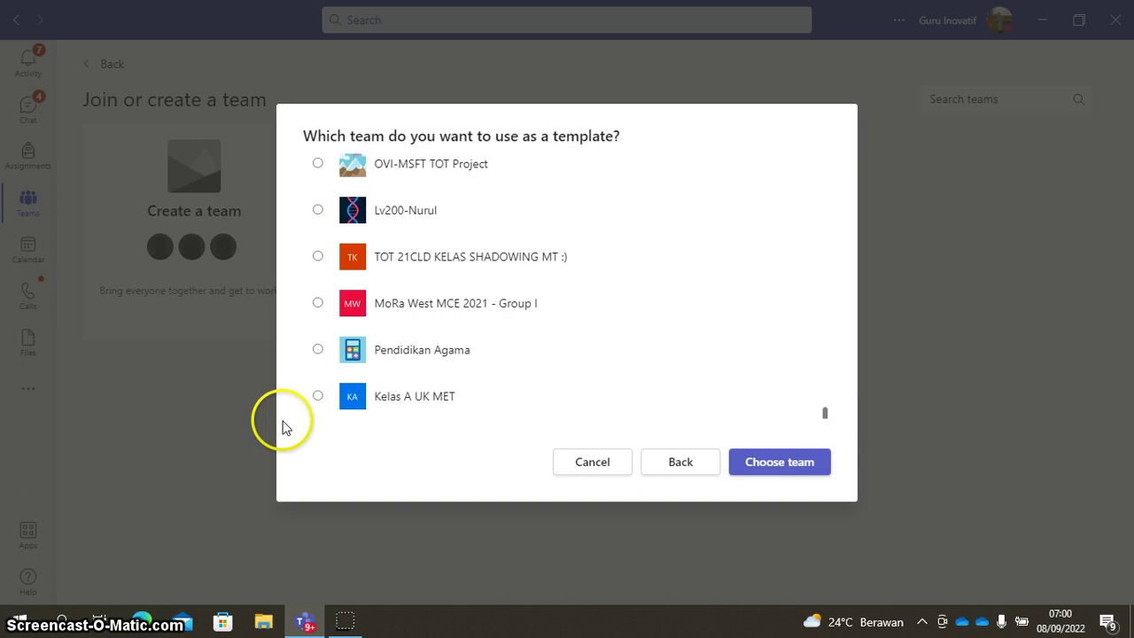
left_click(422, 404)
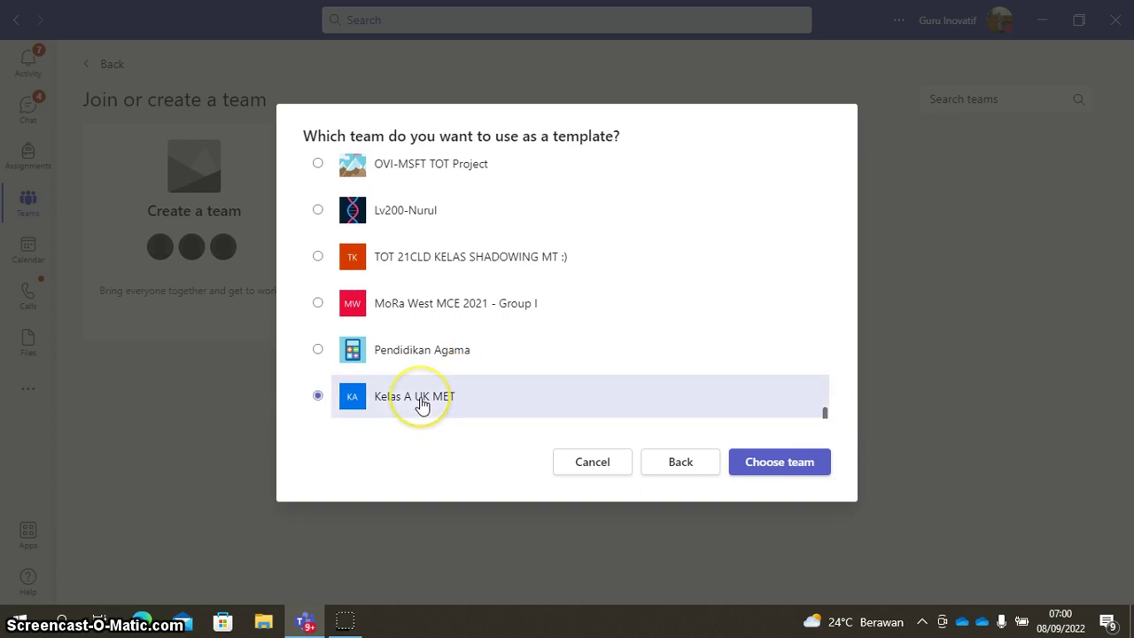
left_click(779, 462)
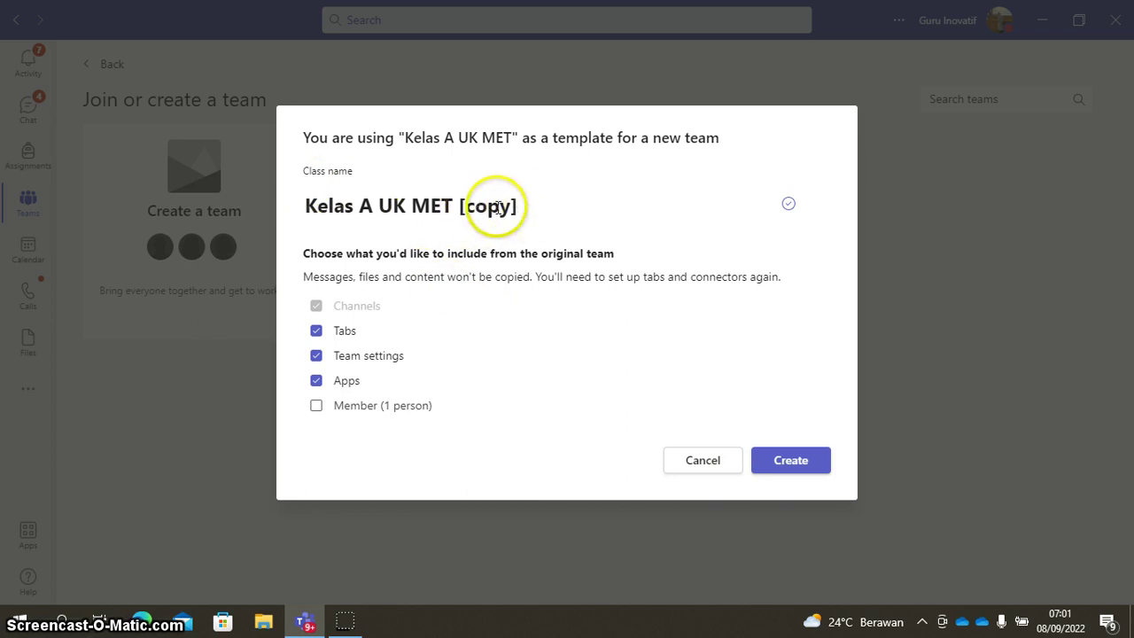
Create the templated class as Kelas B UK MET with tabs, team settings and apps included, and skip adding members.
left_click(366, 209)
key("BackSpace")
type("B")
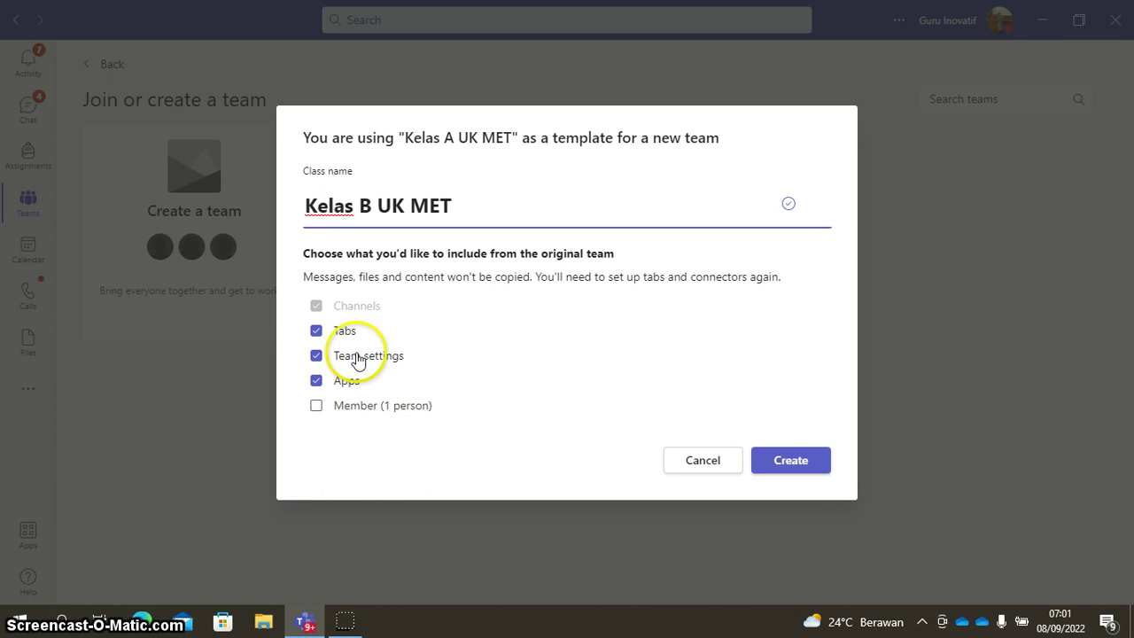
left_click(773, 466)
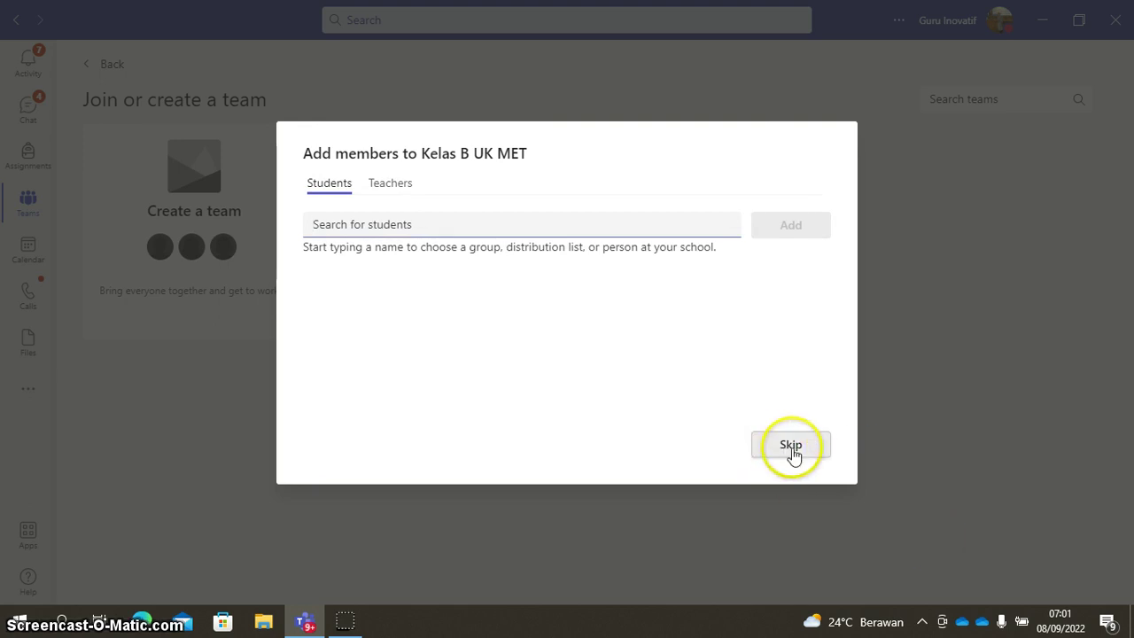
left_click(793, 459)
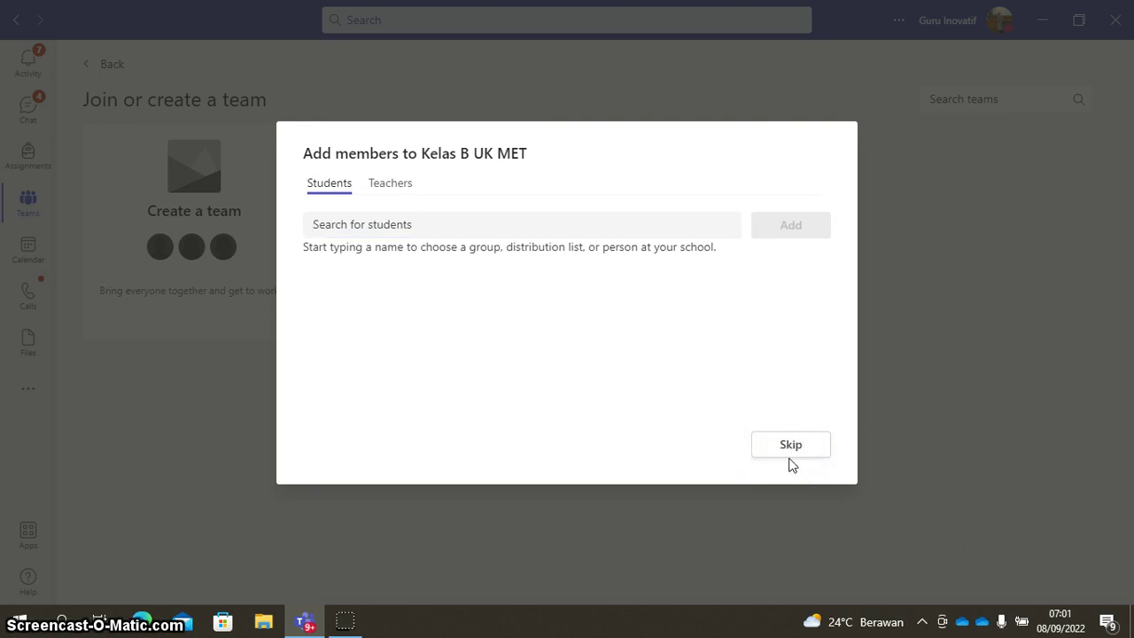
left_click(797, 450)
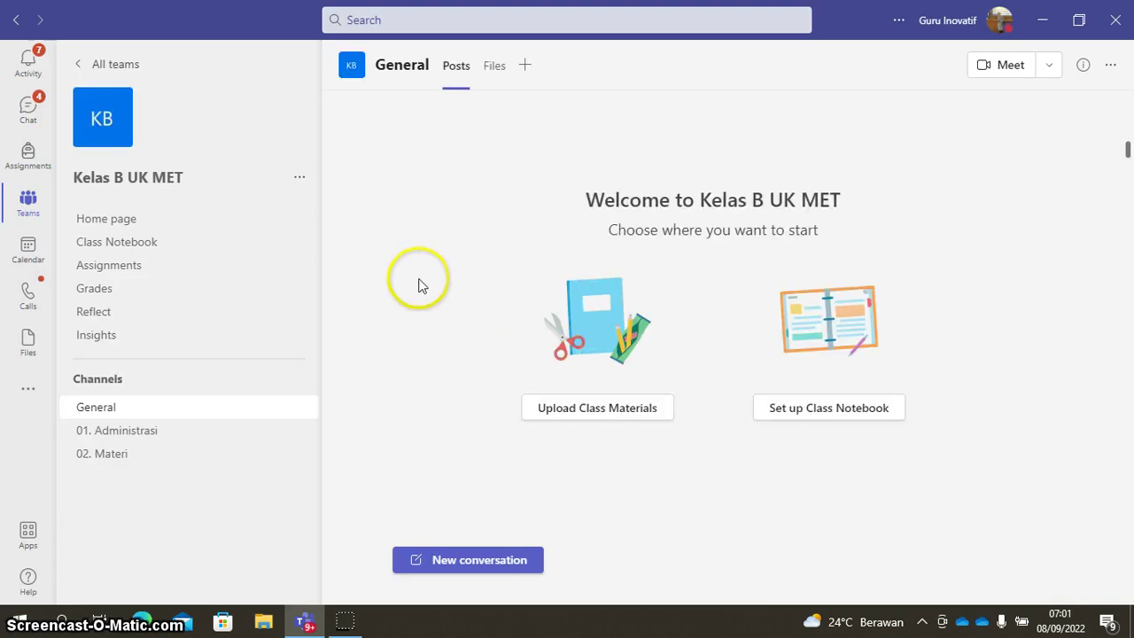
Open Kelas B UK MET from the teams overview to check its channels, and return to the overview.
left_click(28, 204)
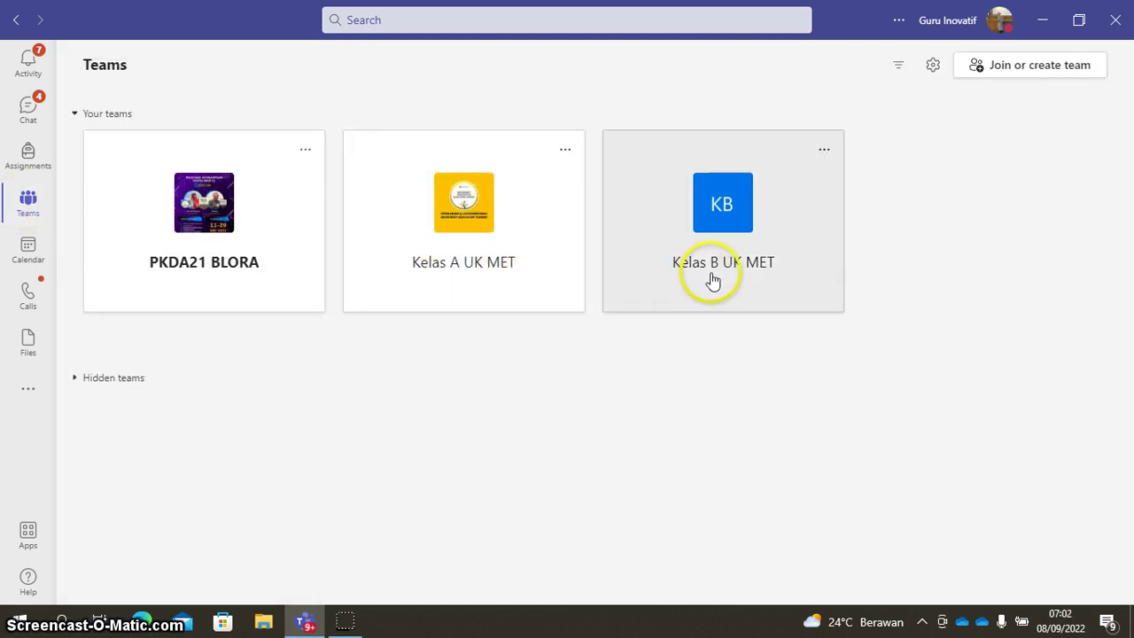
left_click(767, 285)
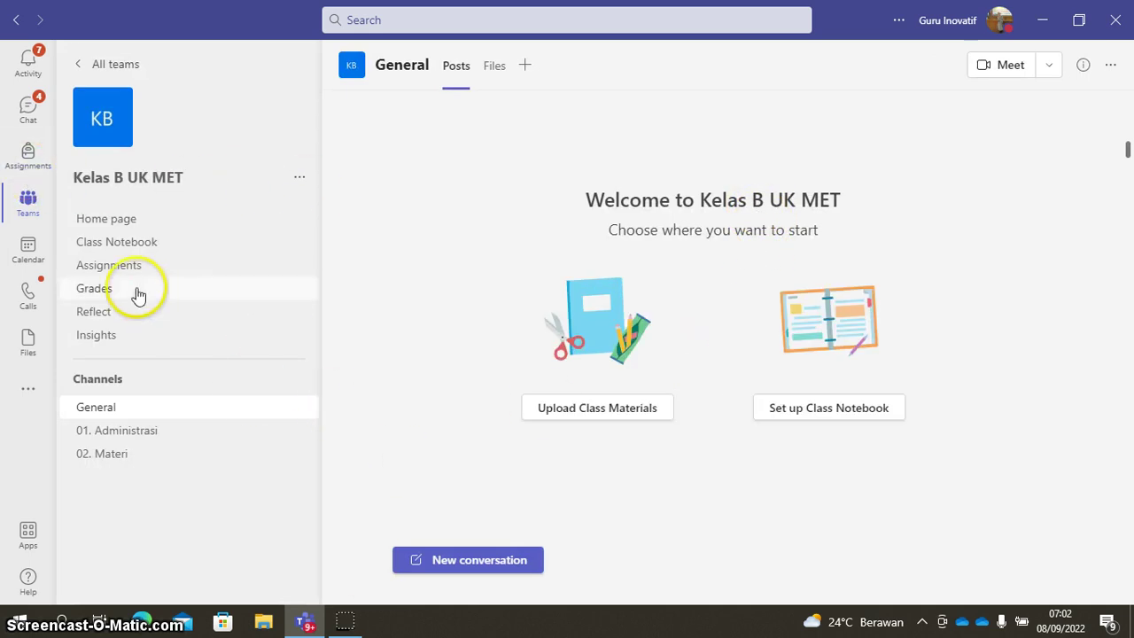
left_click(35, 209)
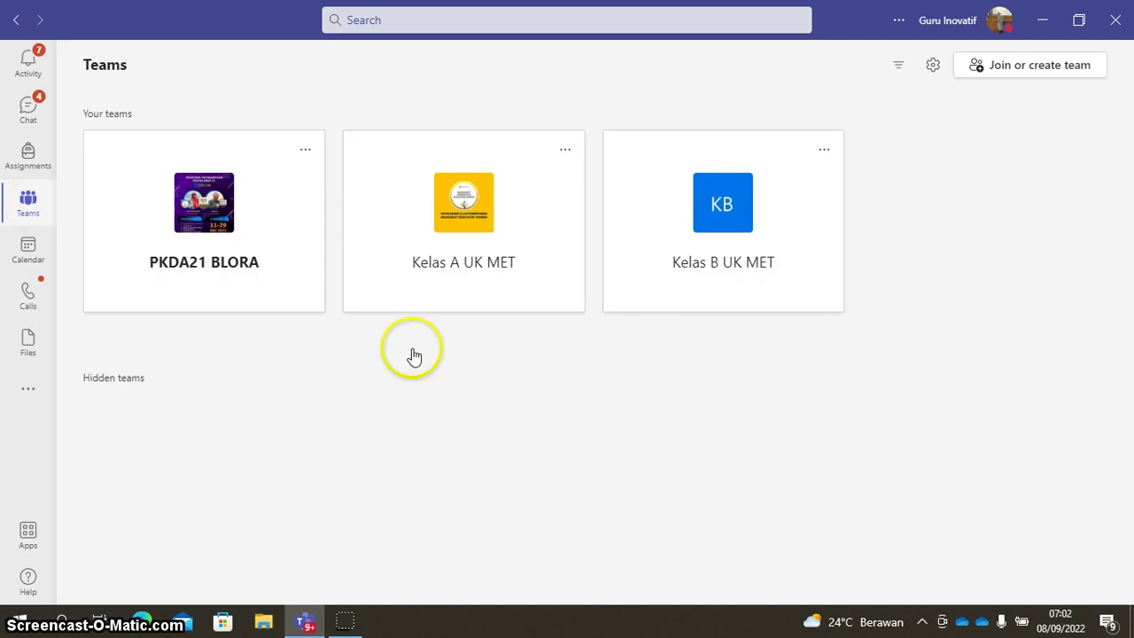